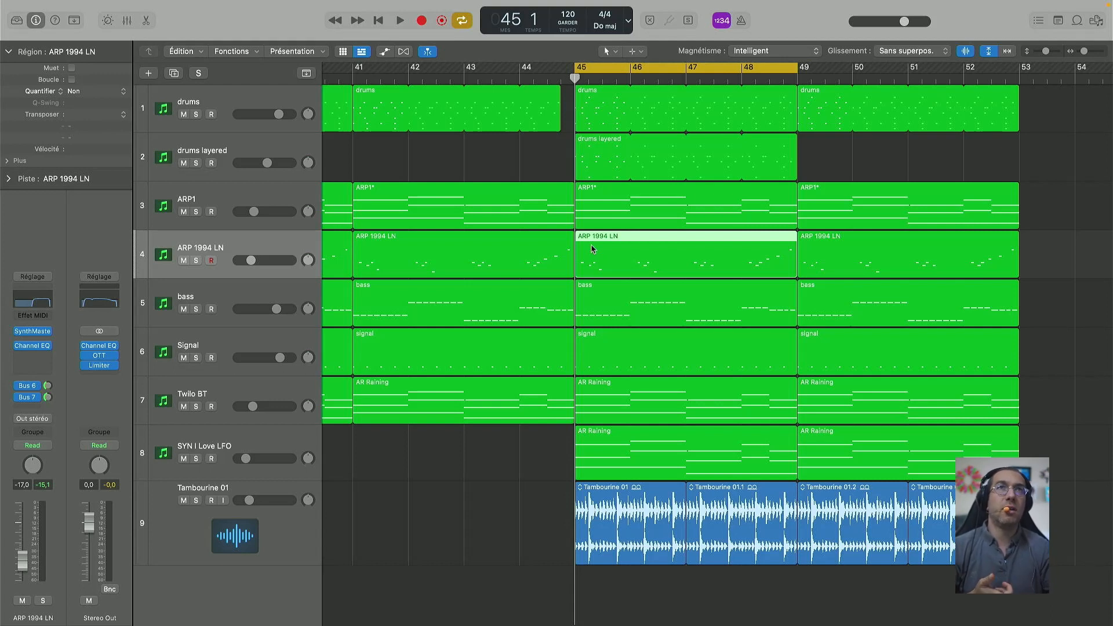
Step: Audition the drums and drums layered tracks soloed together, then unsolo them
left_click(196, 115)
left_click(196, 163)
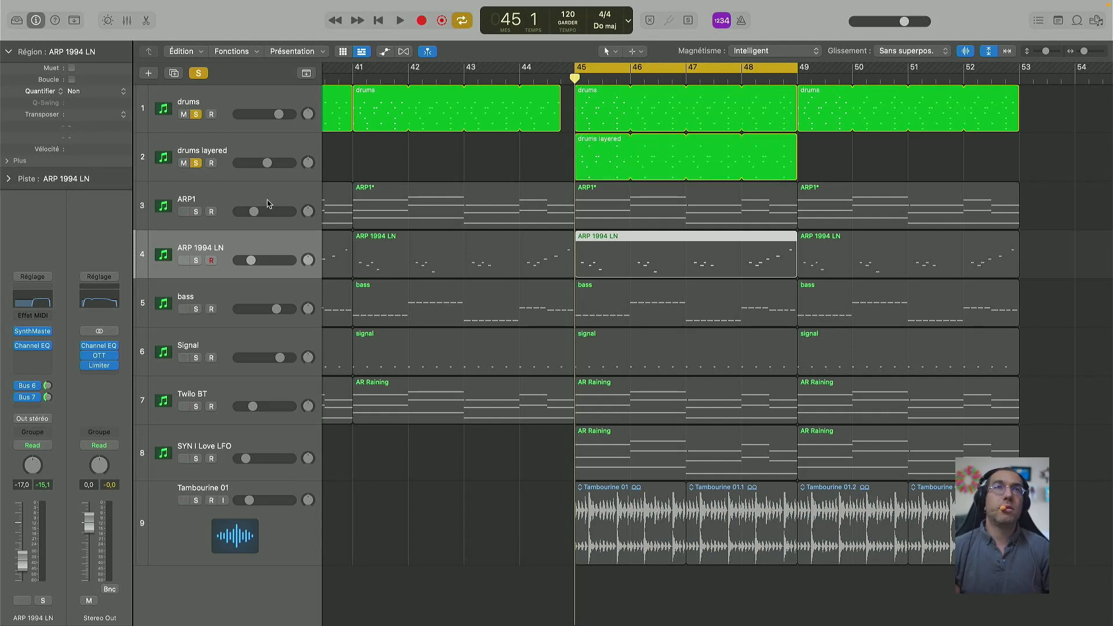
key("space")
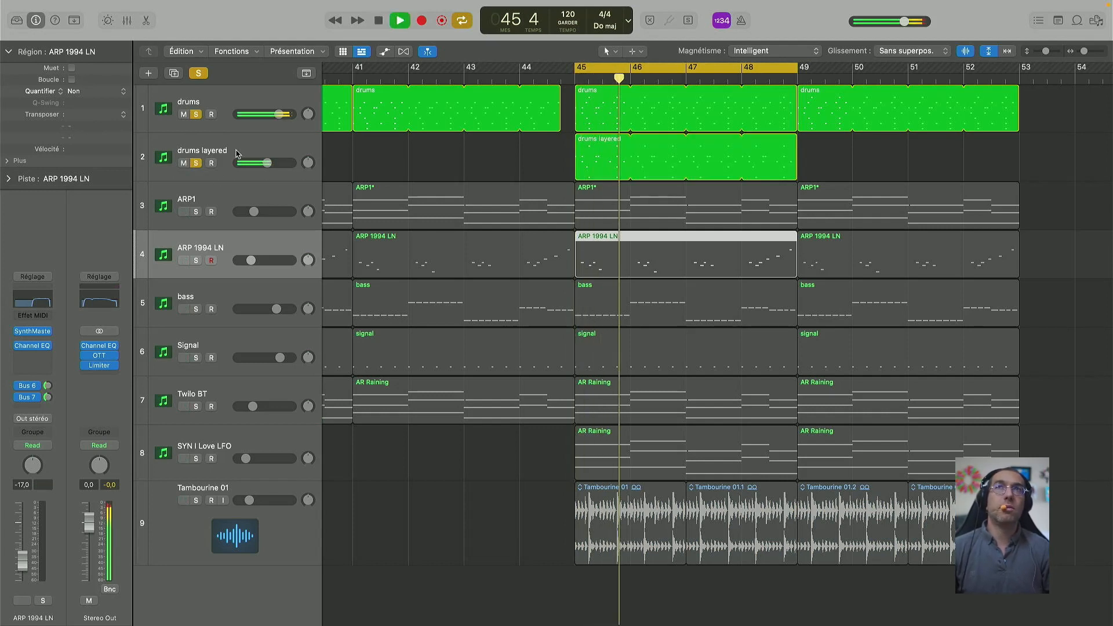
key("space")
left_click(196, 115)
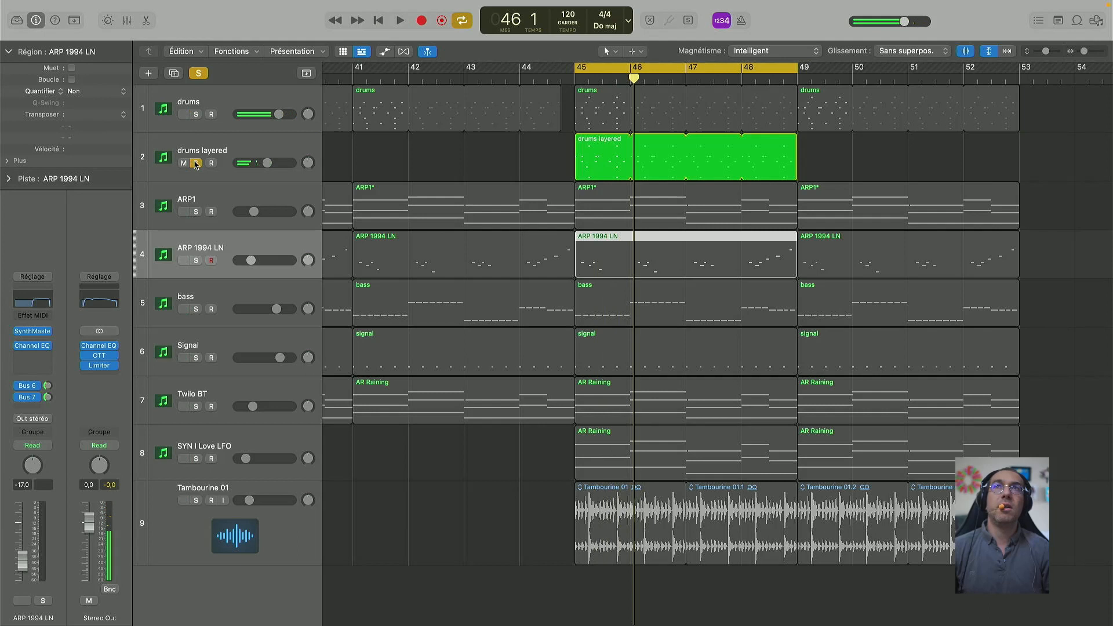
left_click(196, 163)
Step: Audition the bass and Signal tracks soloed together, then unsolo them
left_click(195, 309)
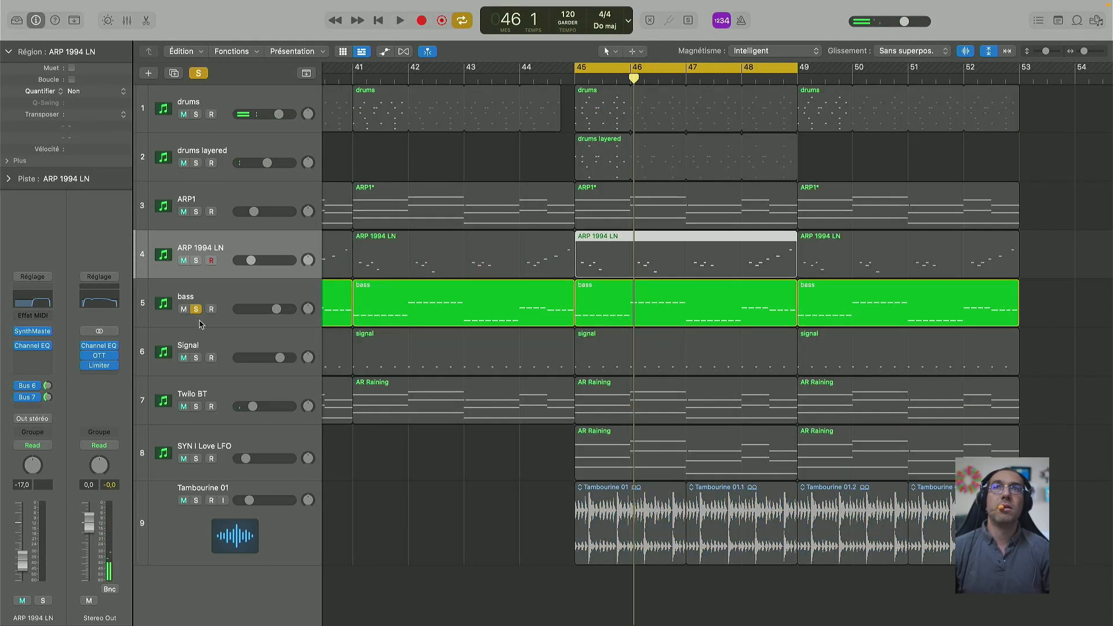
left_click(196, 357)
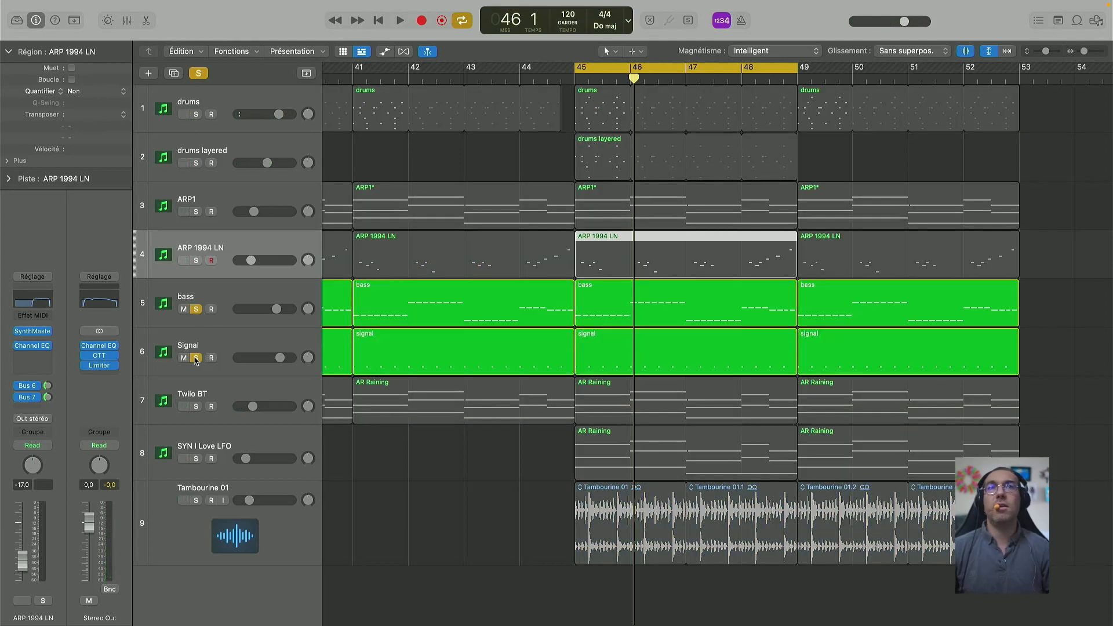
key("space")
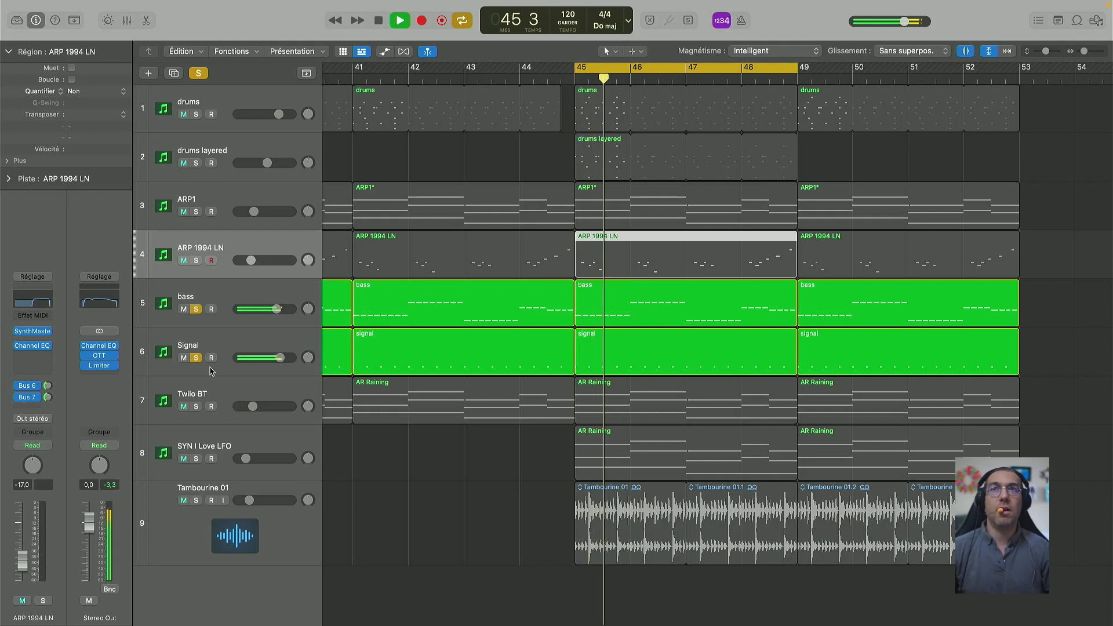
key("space")
left_click(196, 309)
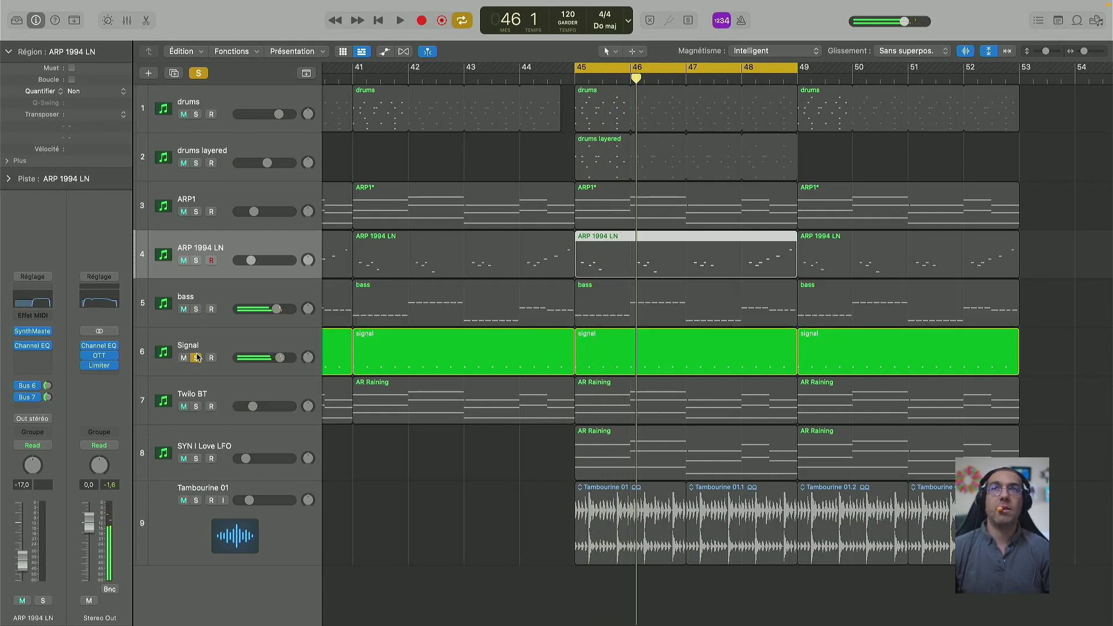
left_click(196, 358)
Step: Solo and play ARP1, toggling ARP 1994 LN's Bus 6/7 sends off and on, then select ARP1
left_click(196, 211)
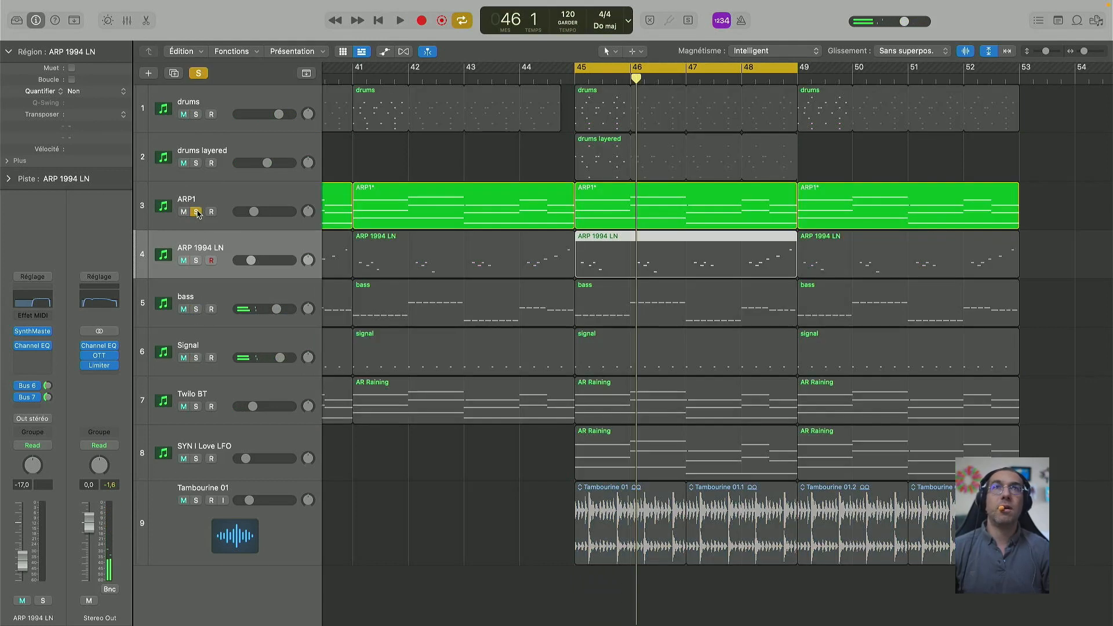
key("space")
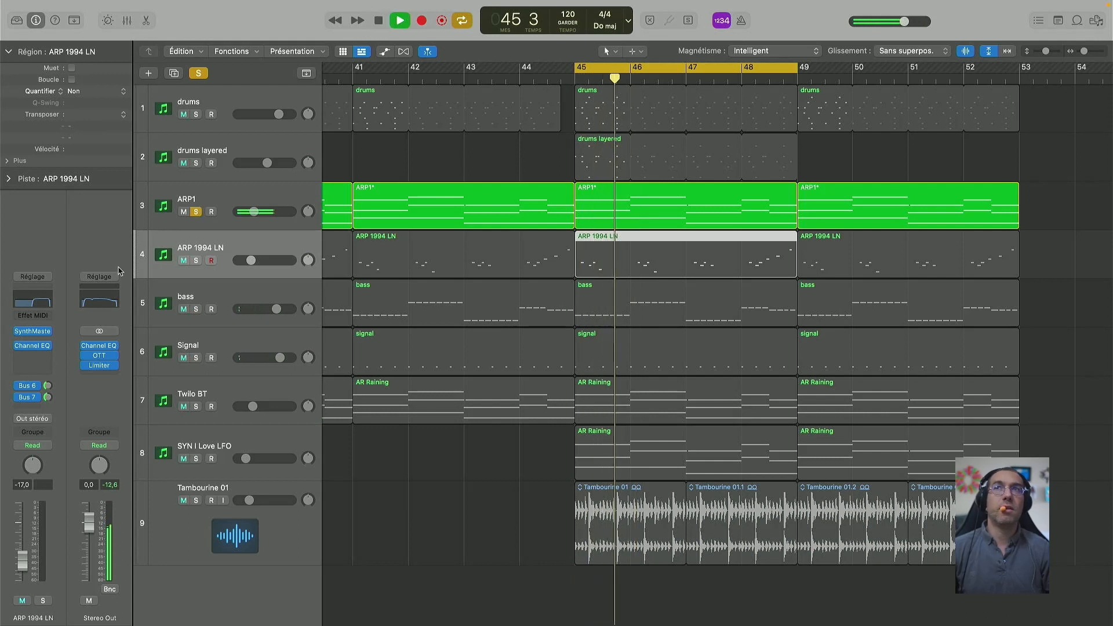
left_click(19, 386)
left_click(19, 397)
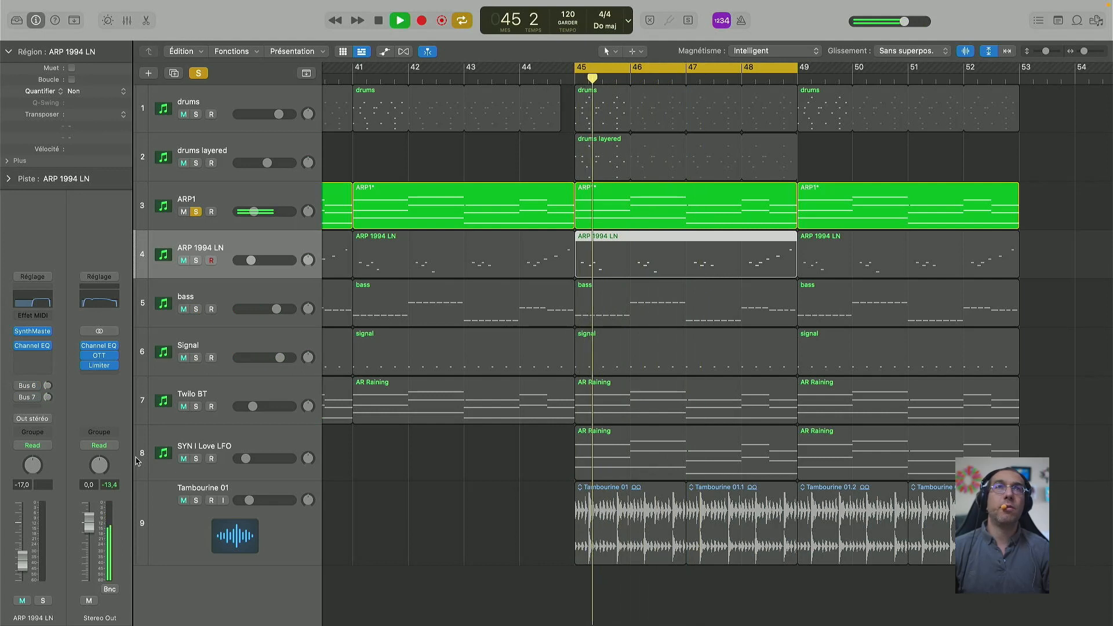
key("space")
left_click(18, 387)
left_click(20, 397)
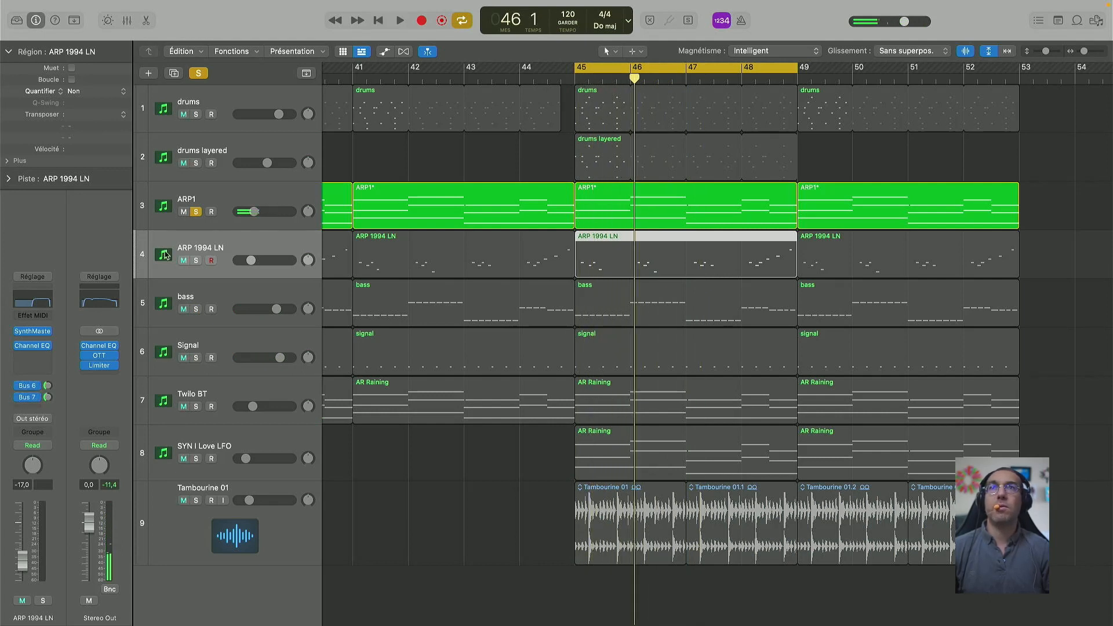
left_click(230, 196)
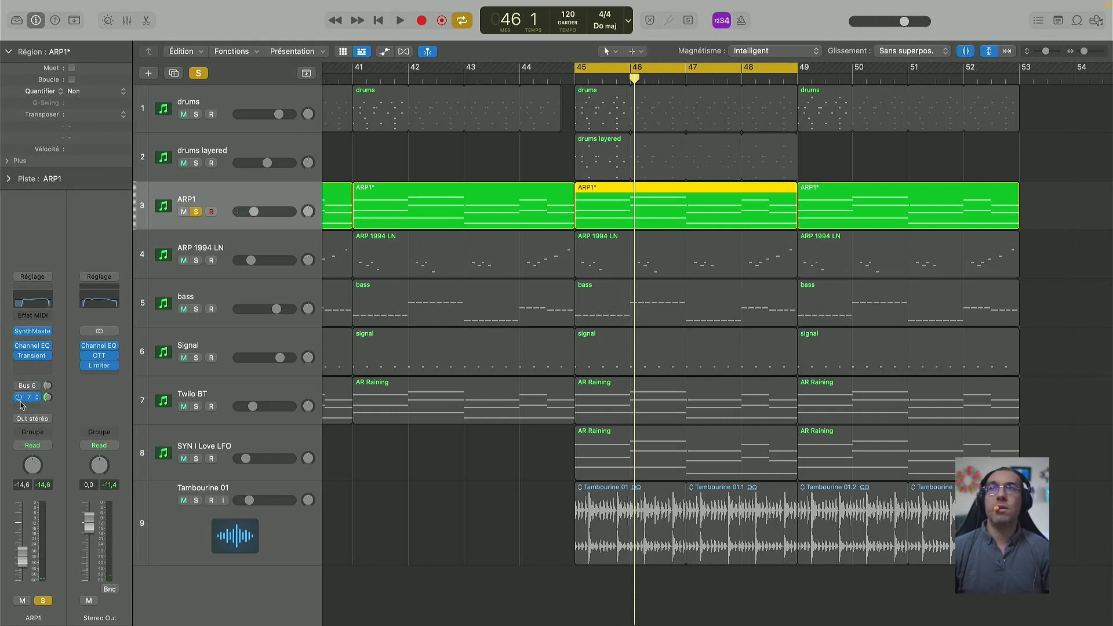
Step: Play soloed ARP1, then move the solo to ARP 1994 LN and audition it alone
key("space")
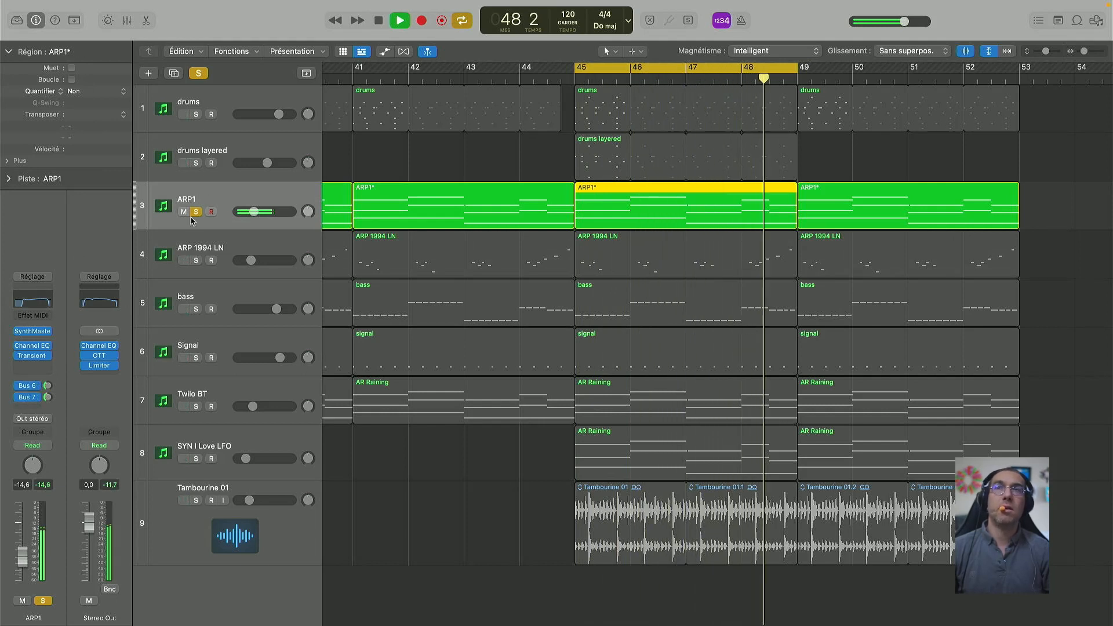
key("space")
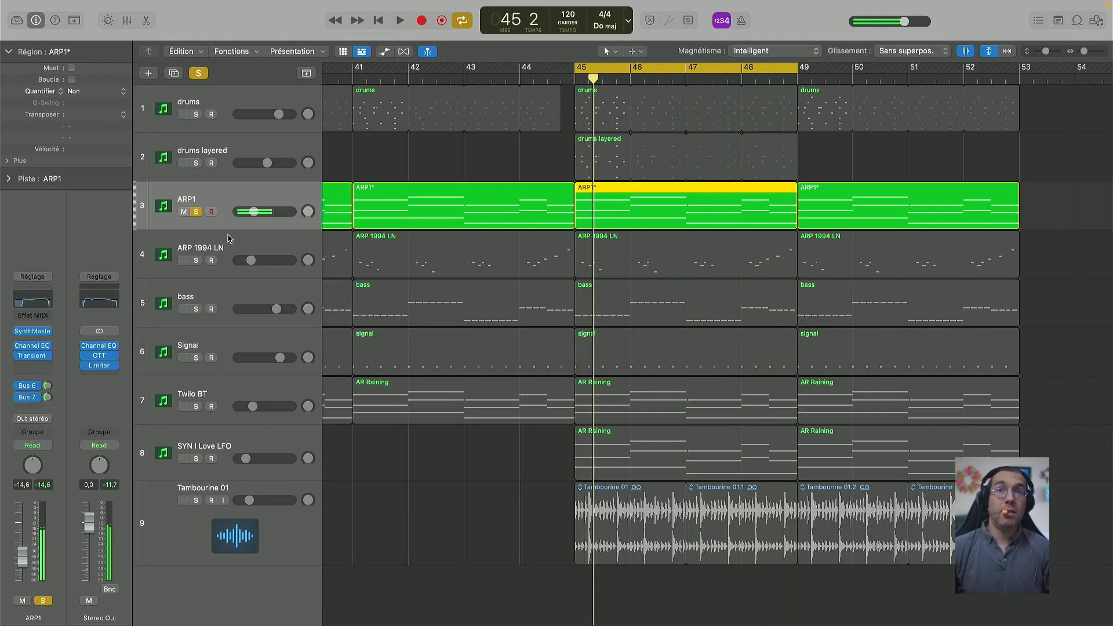
left_click(196, 211)
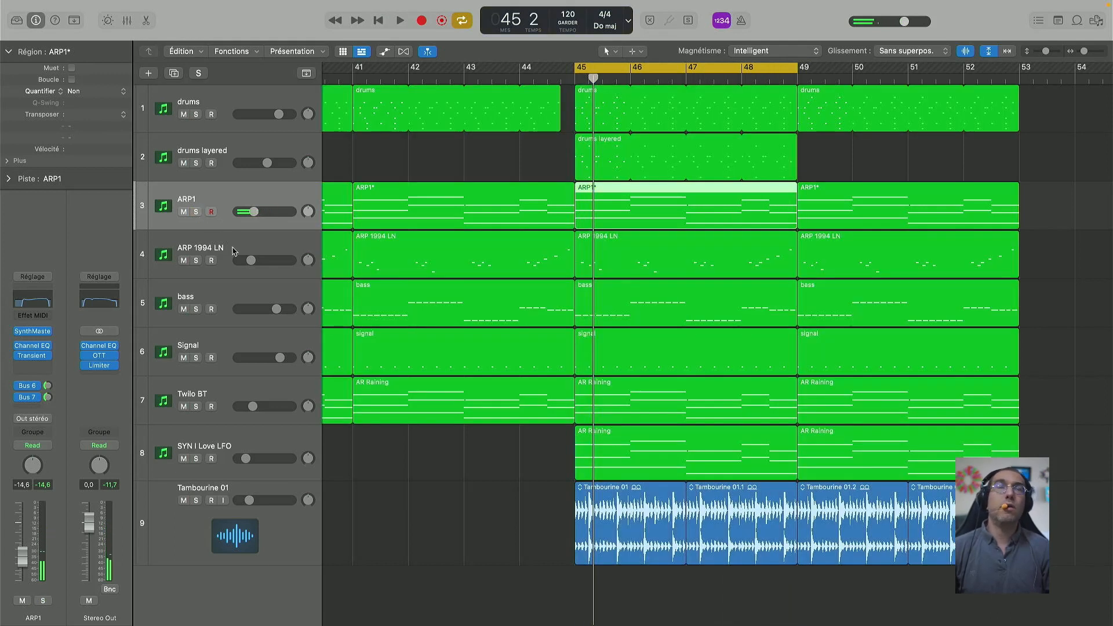
left_click(197, 262)
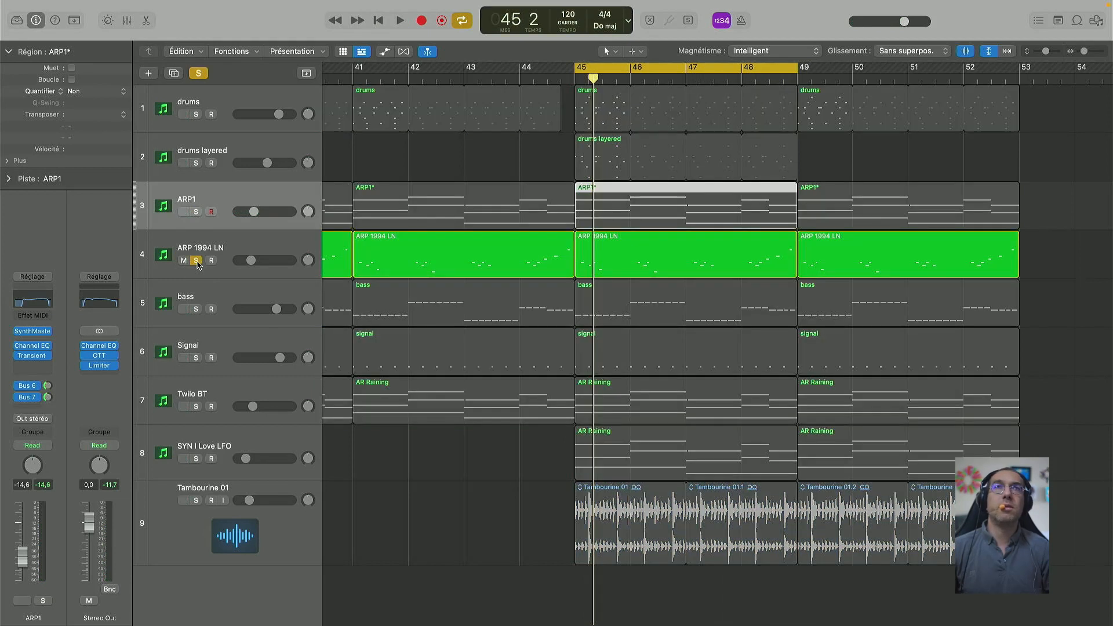
key("space")
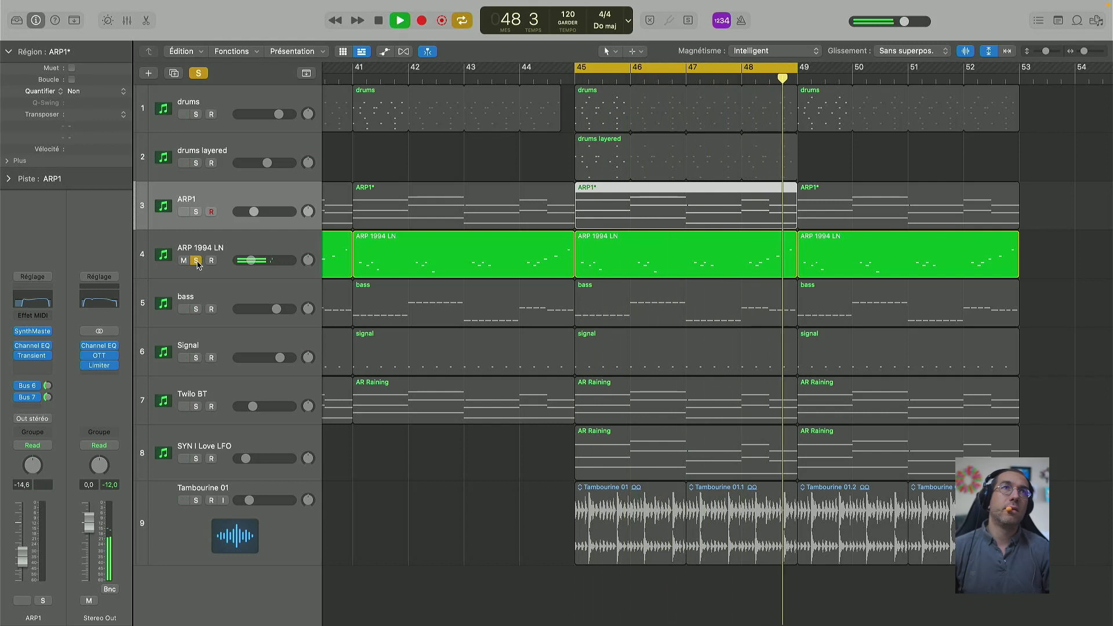
key("space")
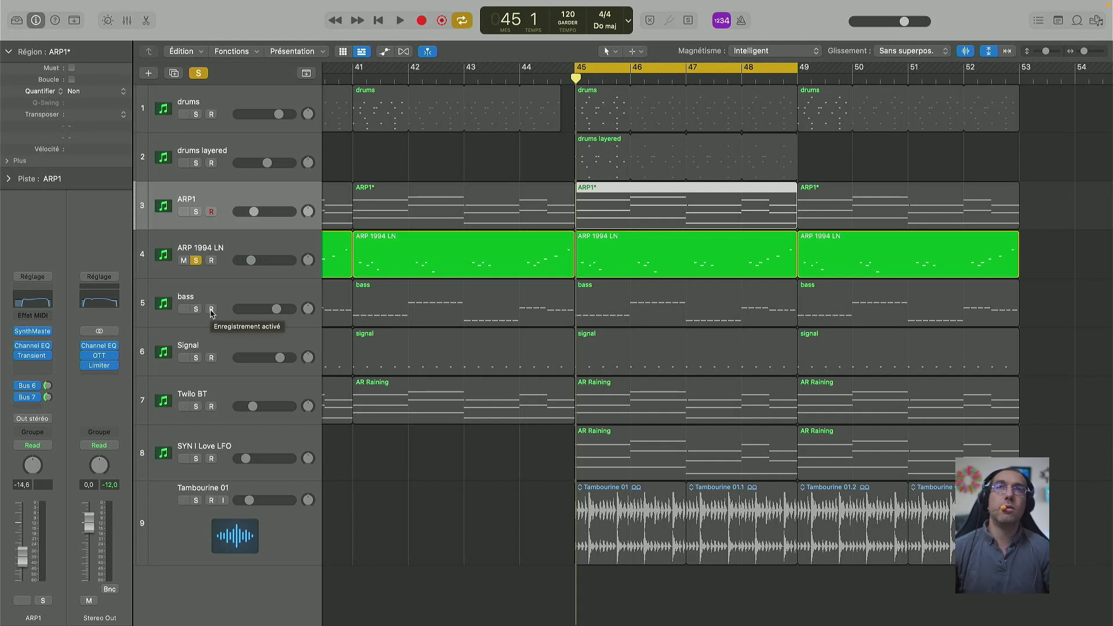
Step: Open ARP 1994 LN's SynthMaster One settings, switch off its Bus 6 and 7 sends, and audition it dry
left_click(210, 248)
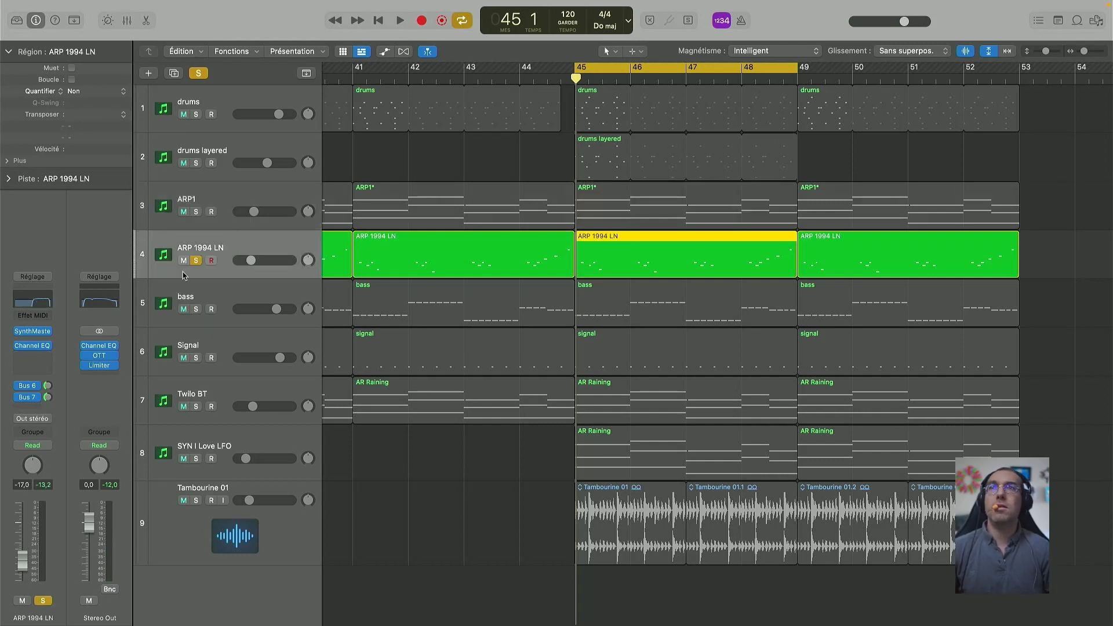
left_click(36, 334)
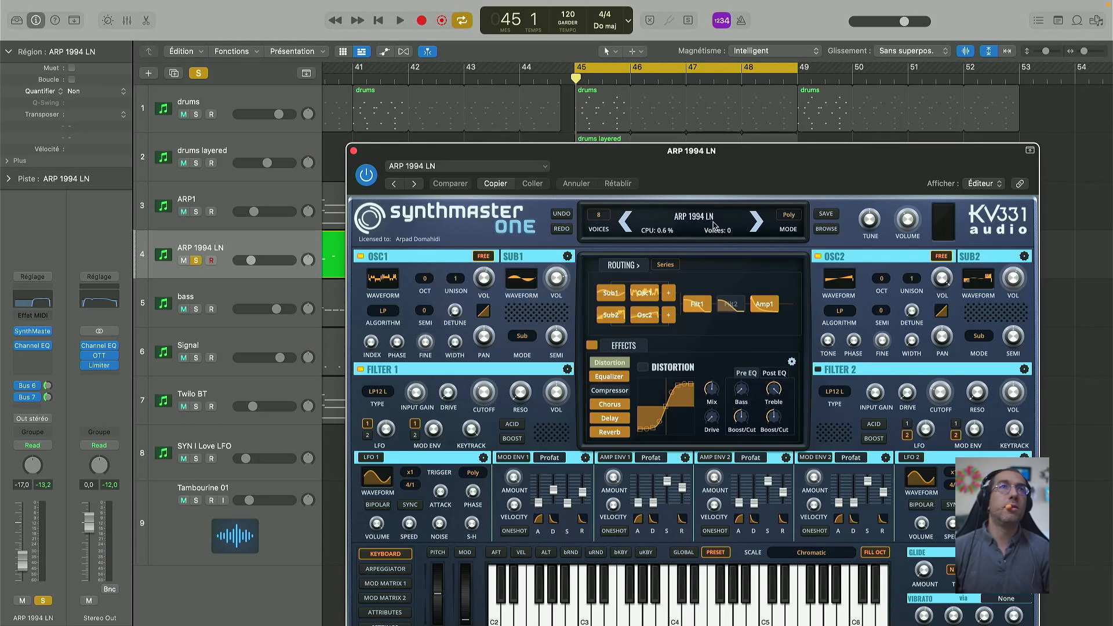
mouse_move(33, 392)
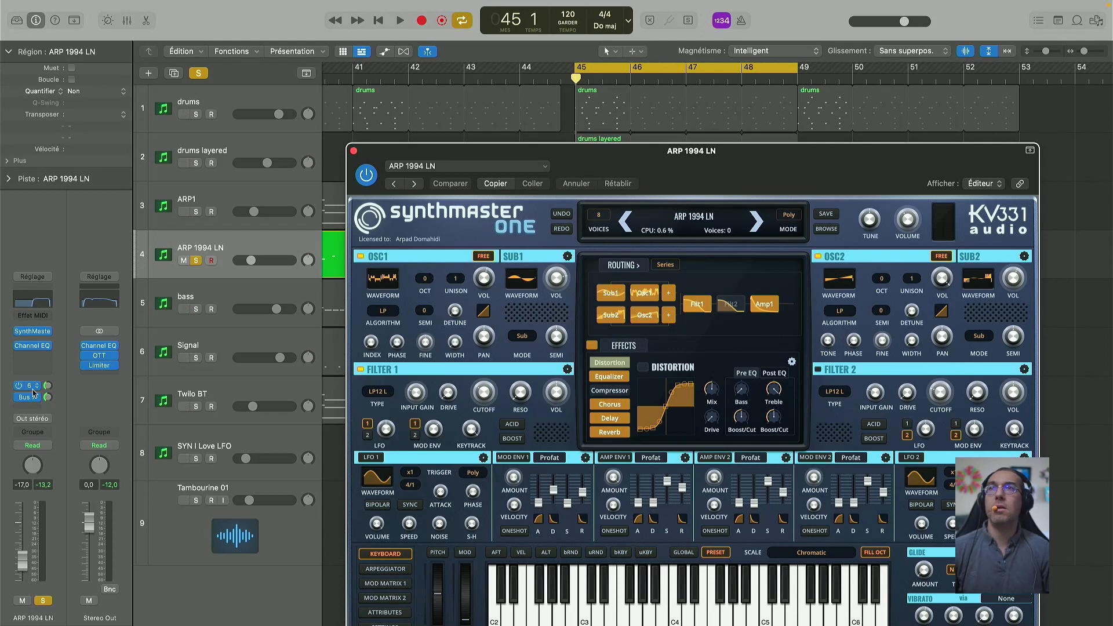
left_click(18, 386)
left_click(19, 398)
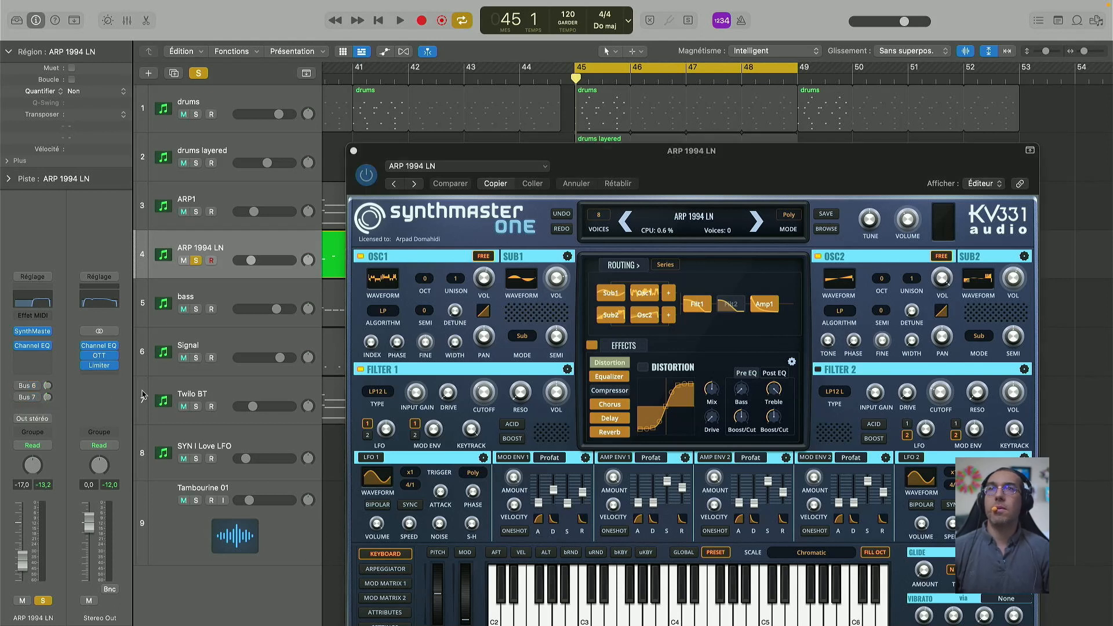
key("space")
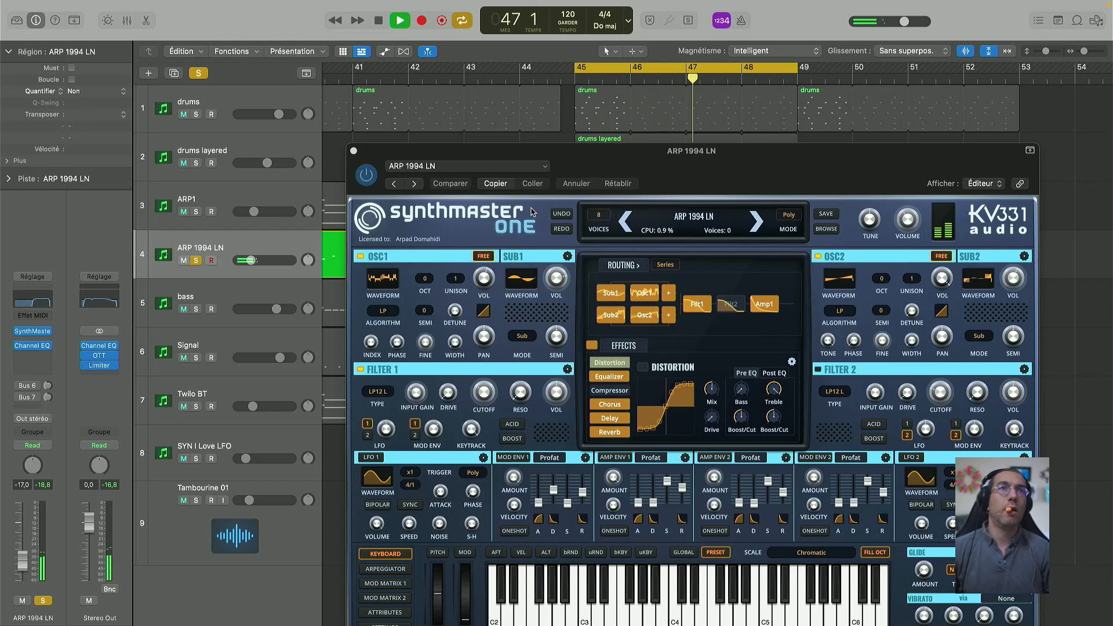
key("space")
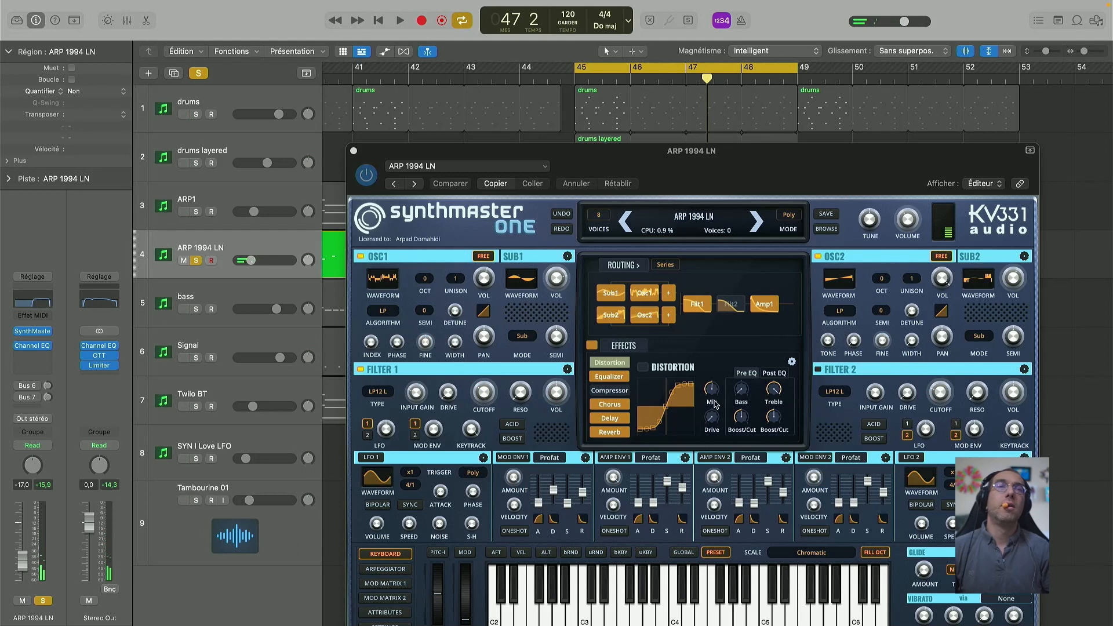
Step: Close the SynthMaster One window and briefly play the loop
left_click(354, 152)
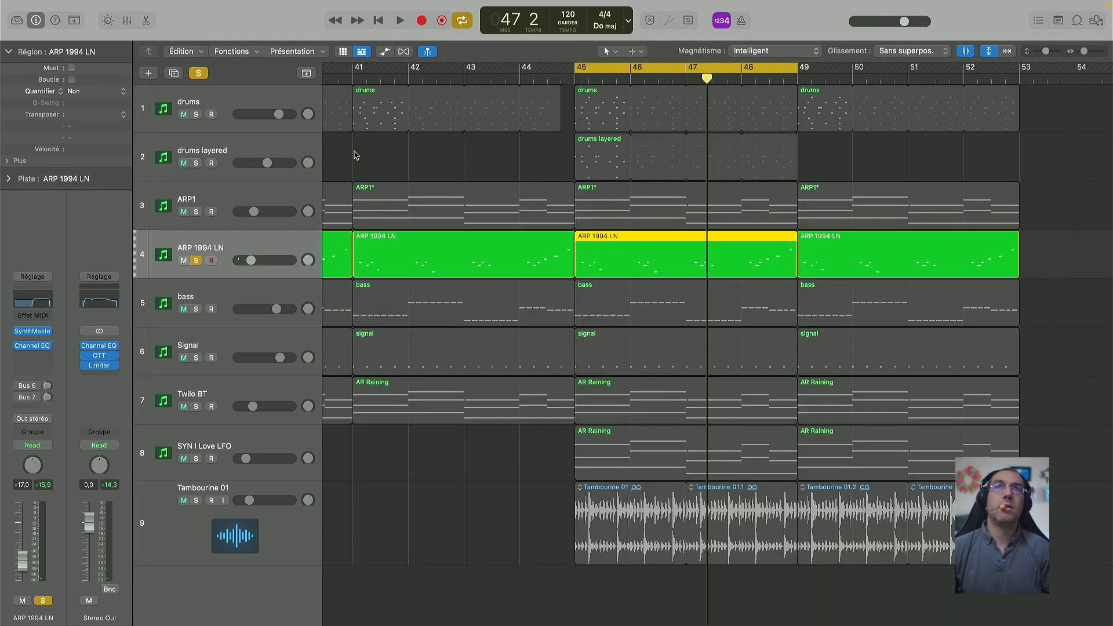
key("space")
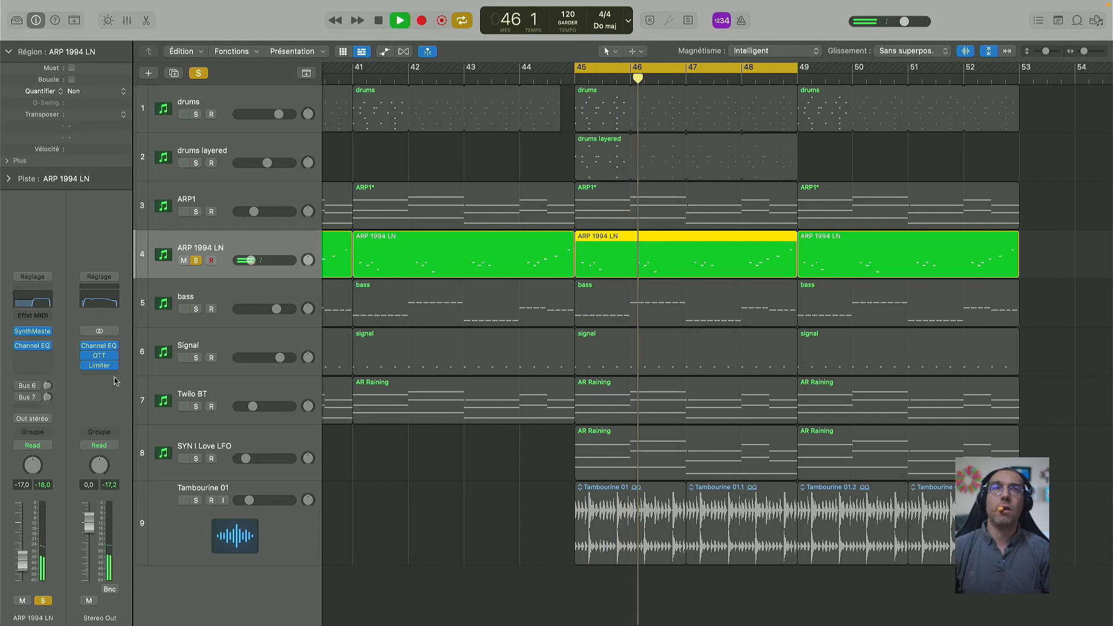
key("space")
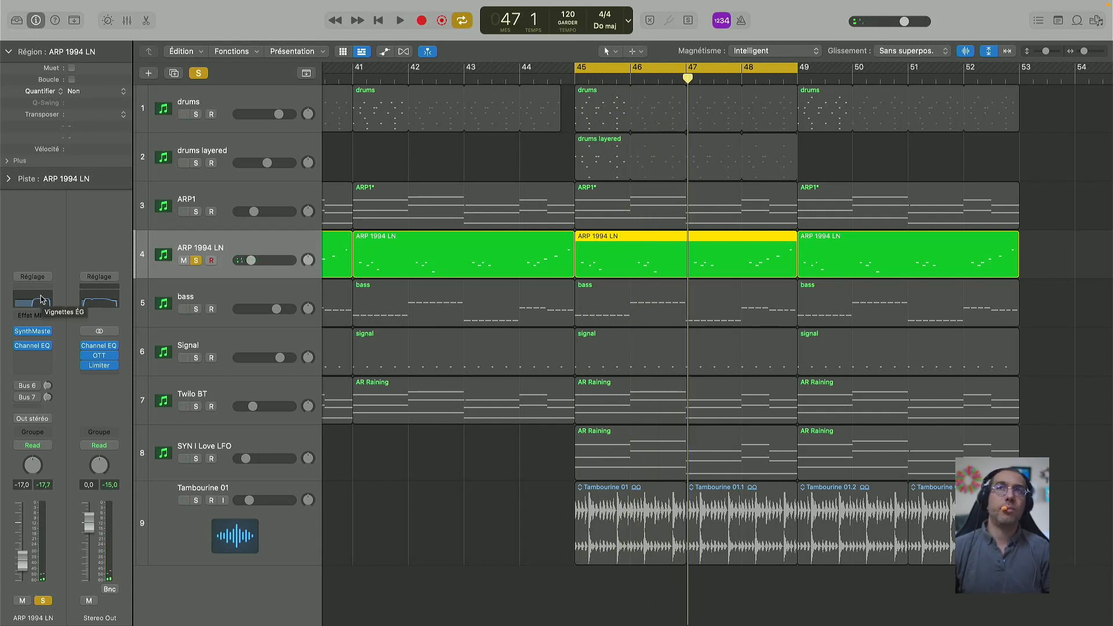
Step: Open ARP 1994 LN's Channel EQ and sweep its low cut, settling near 595 Hz
left_click(41, 299)
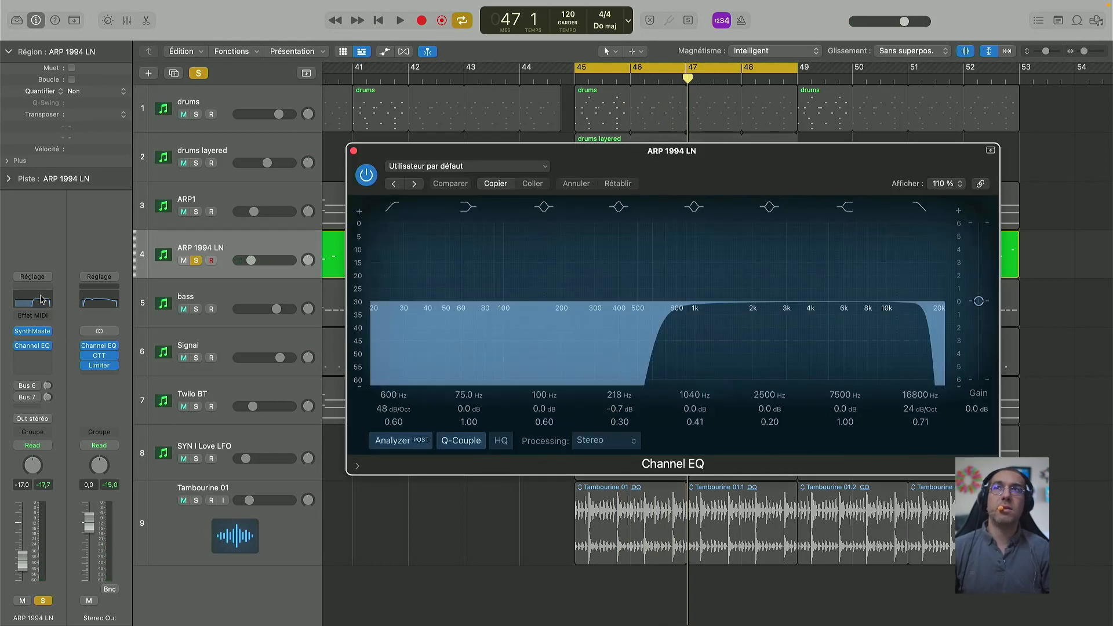
key("space")
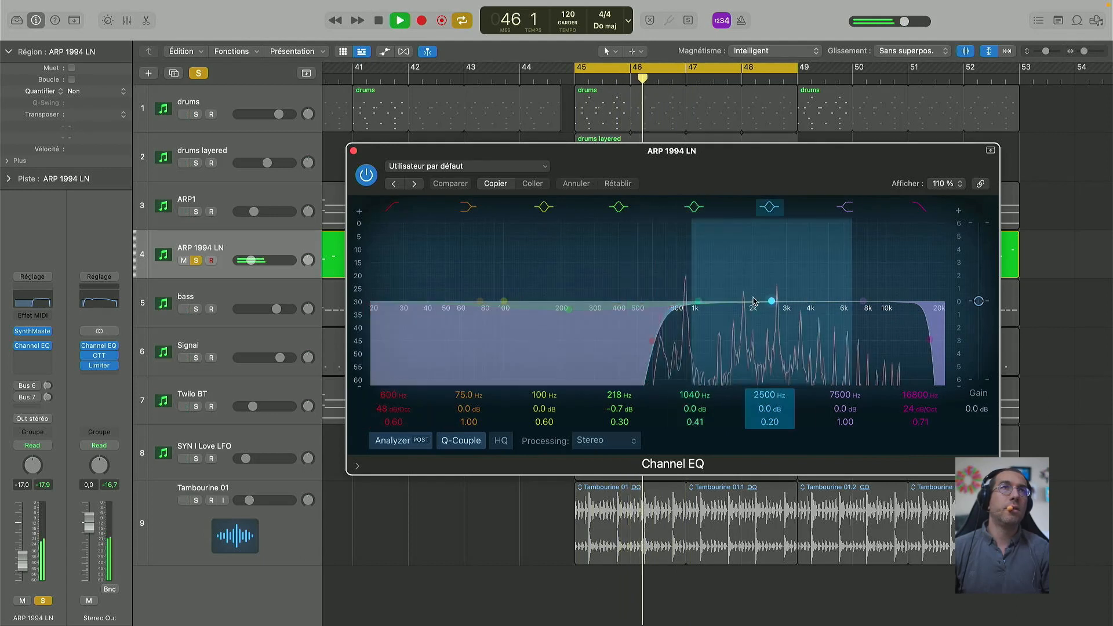
left_click(652, 340)
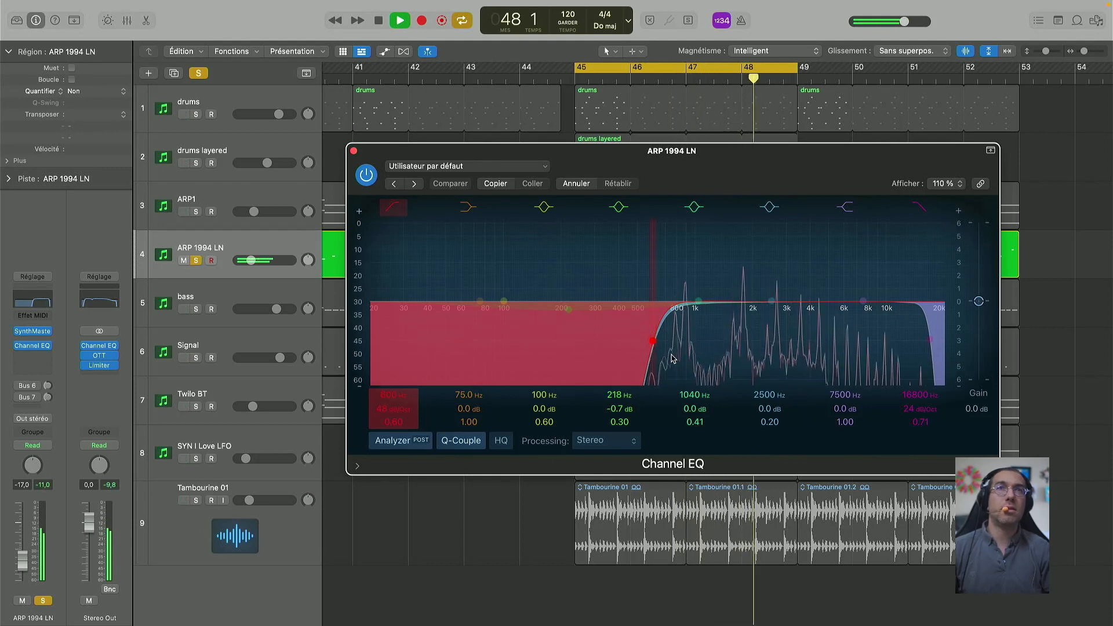
left_click_drag(654, 342, 441, 344)
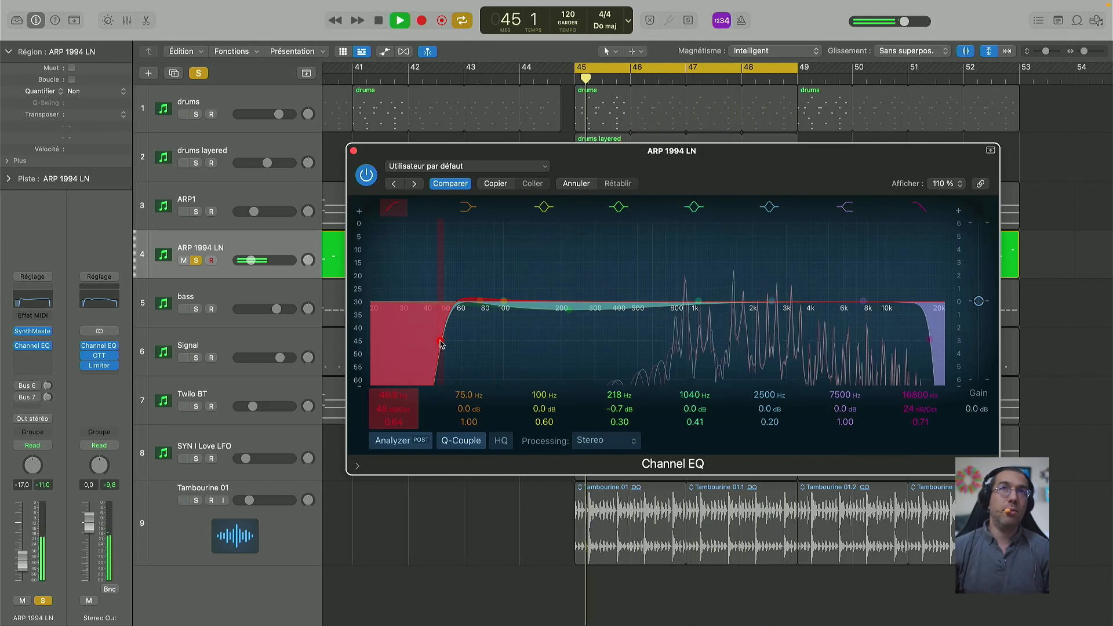
left_click_drag(440, 344, 647, 343)
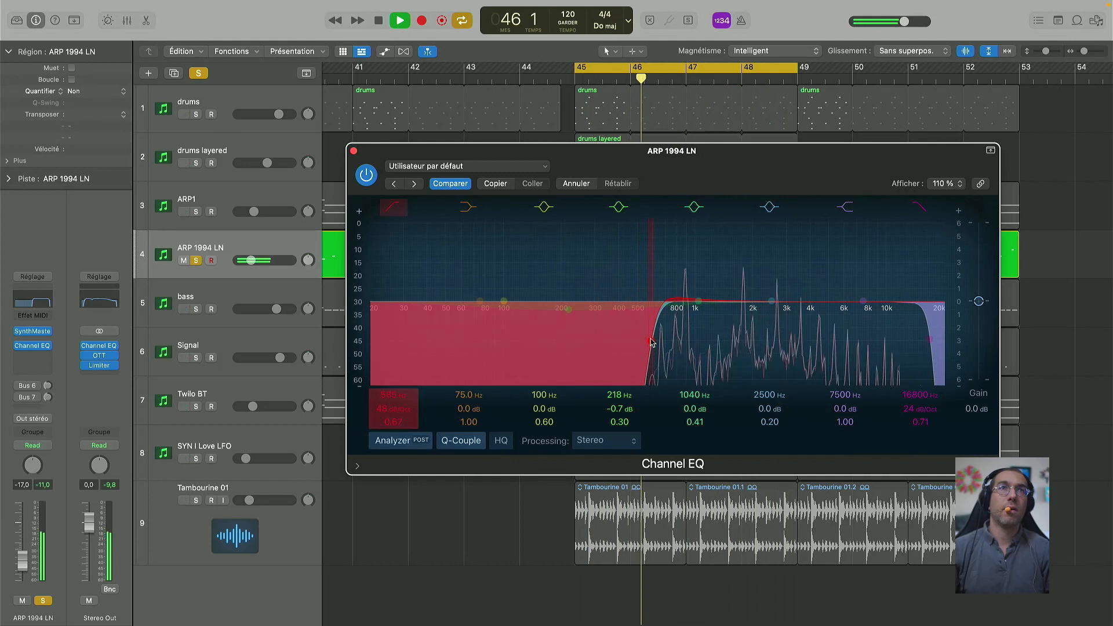
left_click_drag(651, 339, 654, 339)
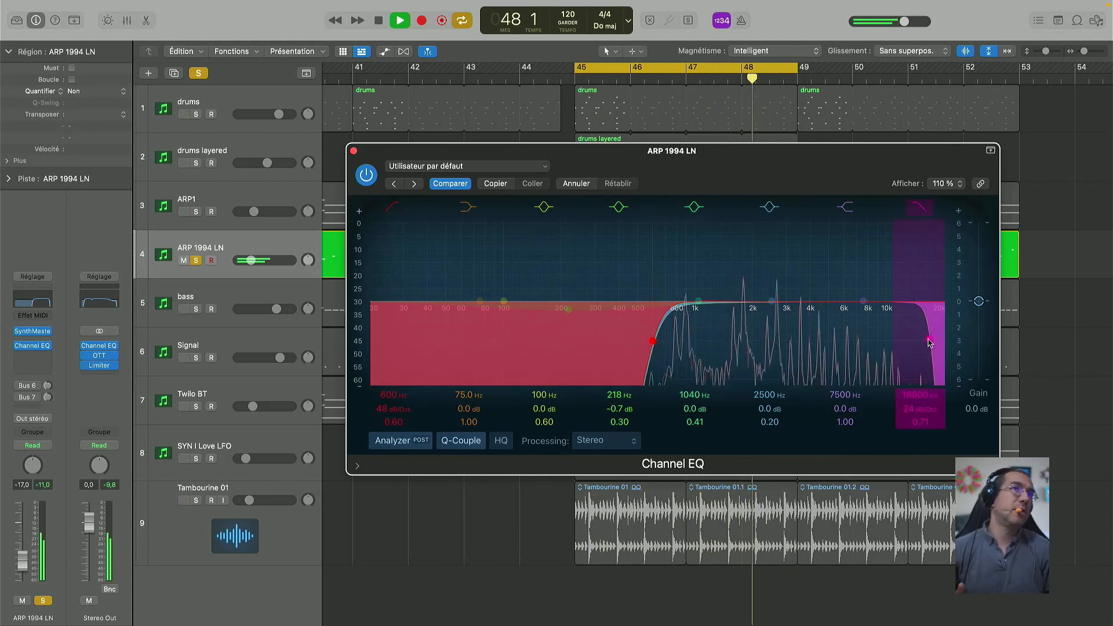
Step: Set the Channel EQ high cut to 12700 Hz and lower the 1040 Hz band by 0.2 dB
left_click_drag(929, 342, 955, 342)
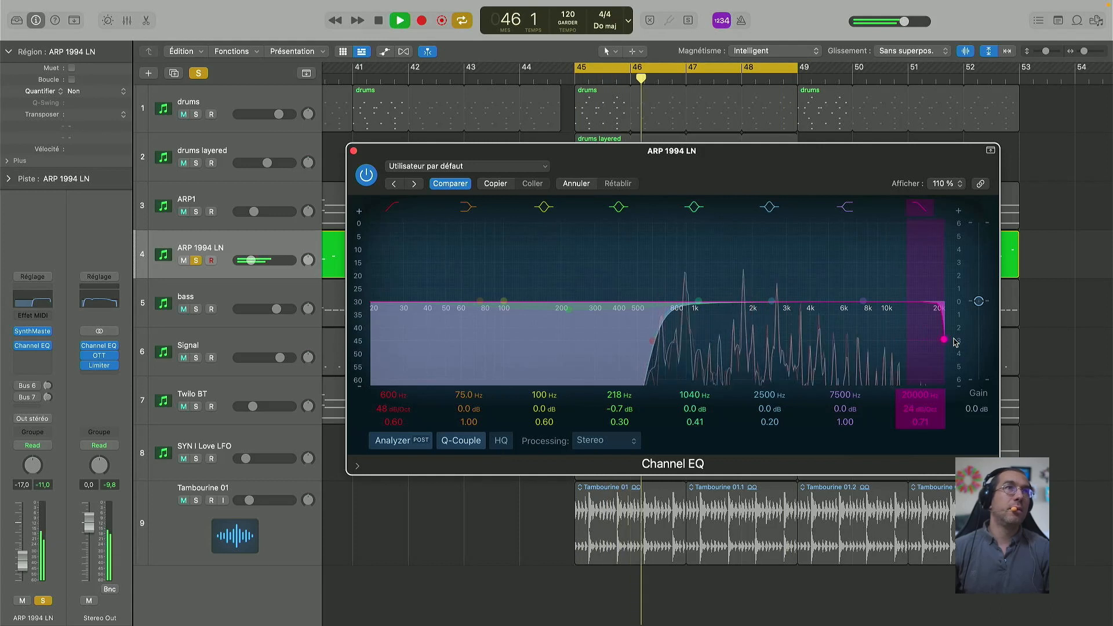
left_click_drag(945, 342, 852, 343)
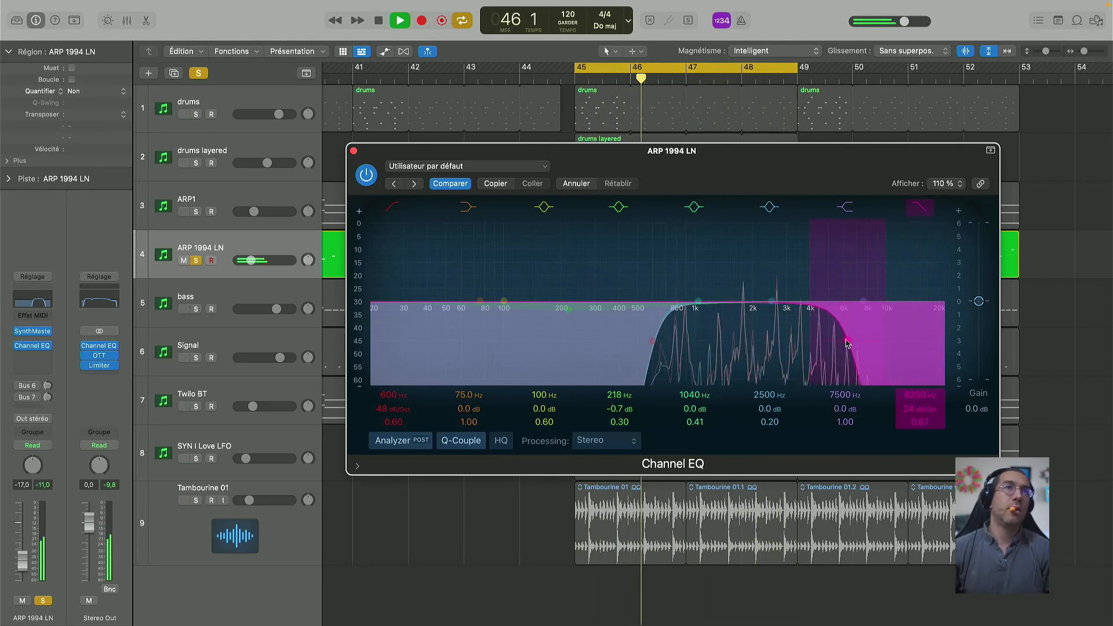
left_click_drag(850, 343, 902, 344)
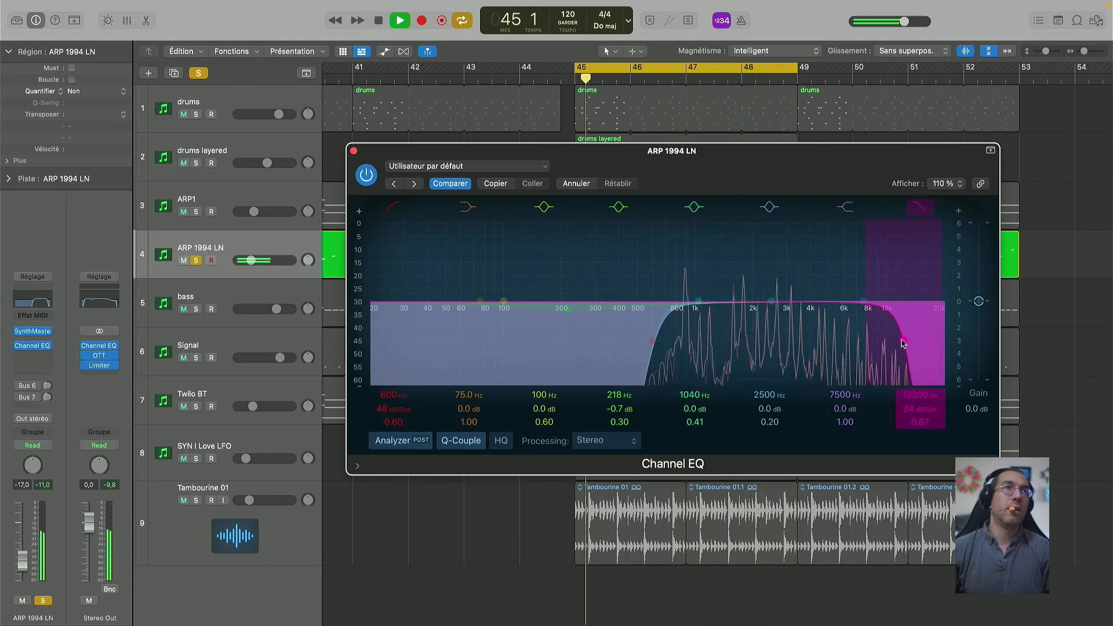
left_click_drag(906, 343, 907, 342)
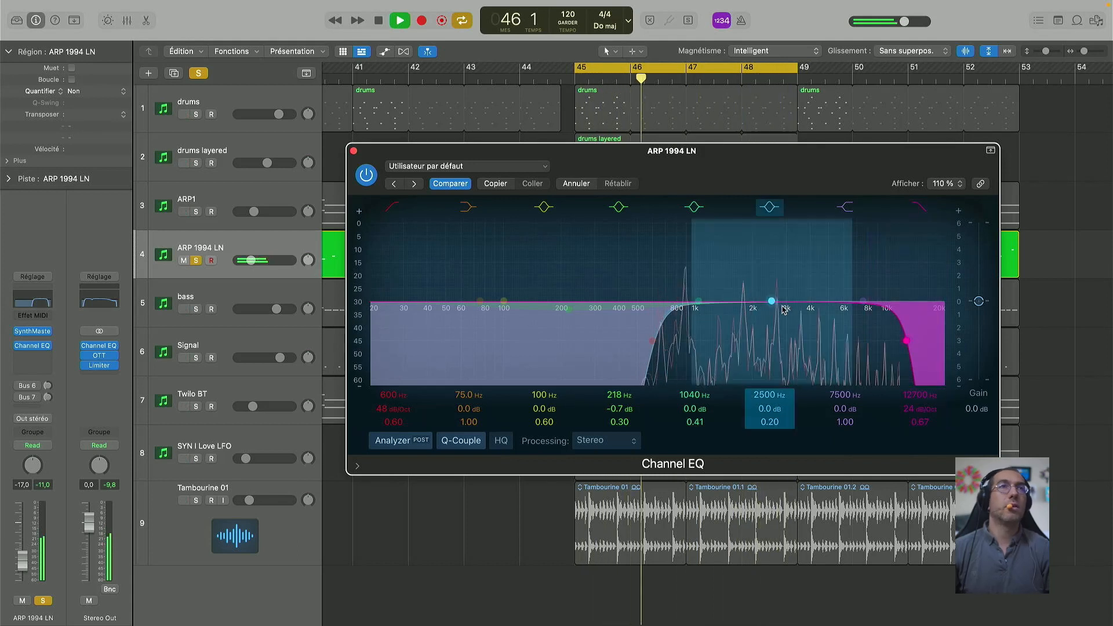
left_click_drag(699, 302, 700, 303)
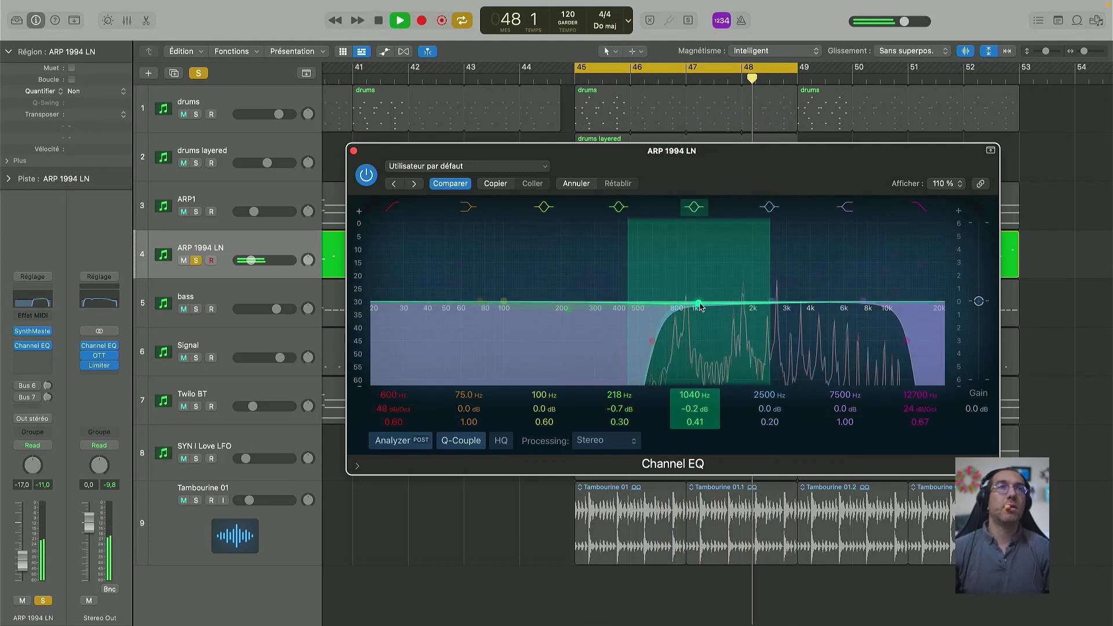
Step: Close the Channel EQ and raise ARP 1994 LN's volume to -14.9 dB
left_click(353, 151)
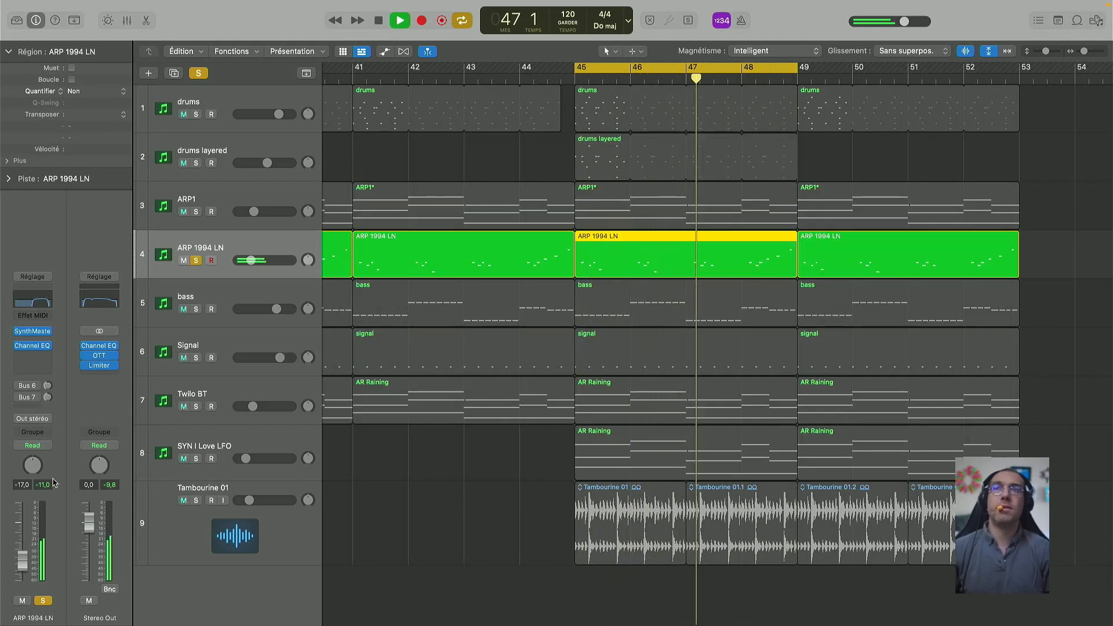
left_click_drag(22, 562, 22, 558)
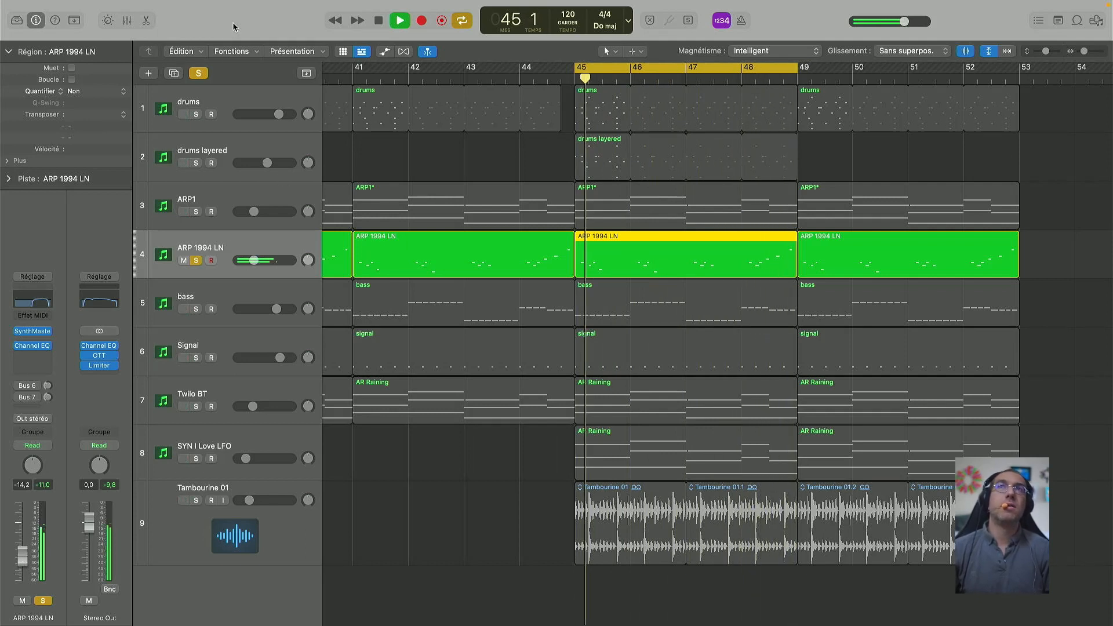
key("space")
Step: Hear the full mix with ARP 1994 LN unsoloed, then solo it again and replay
left_click(198, 73)
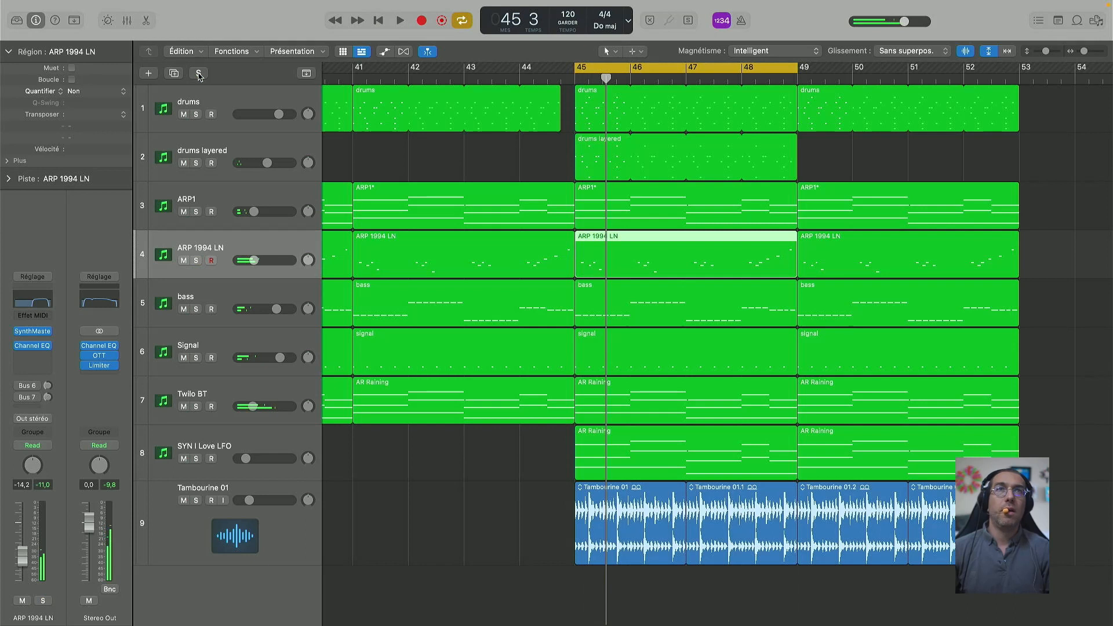
key("space")
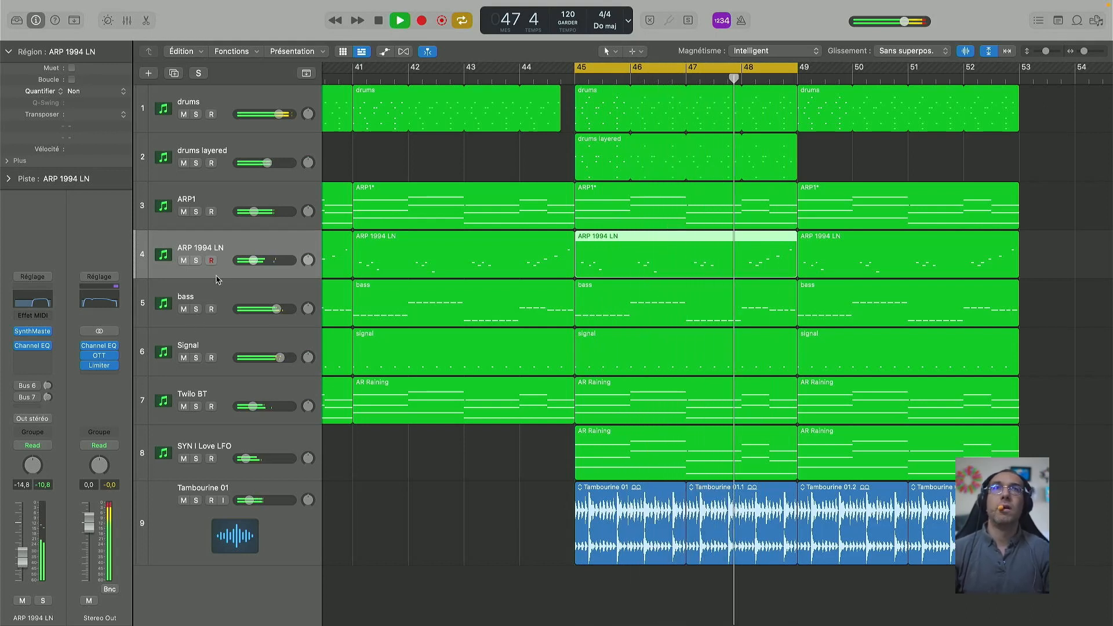
key("space")
left_click(197, 261)
key("space")
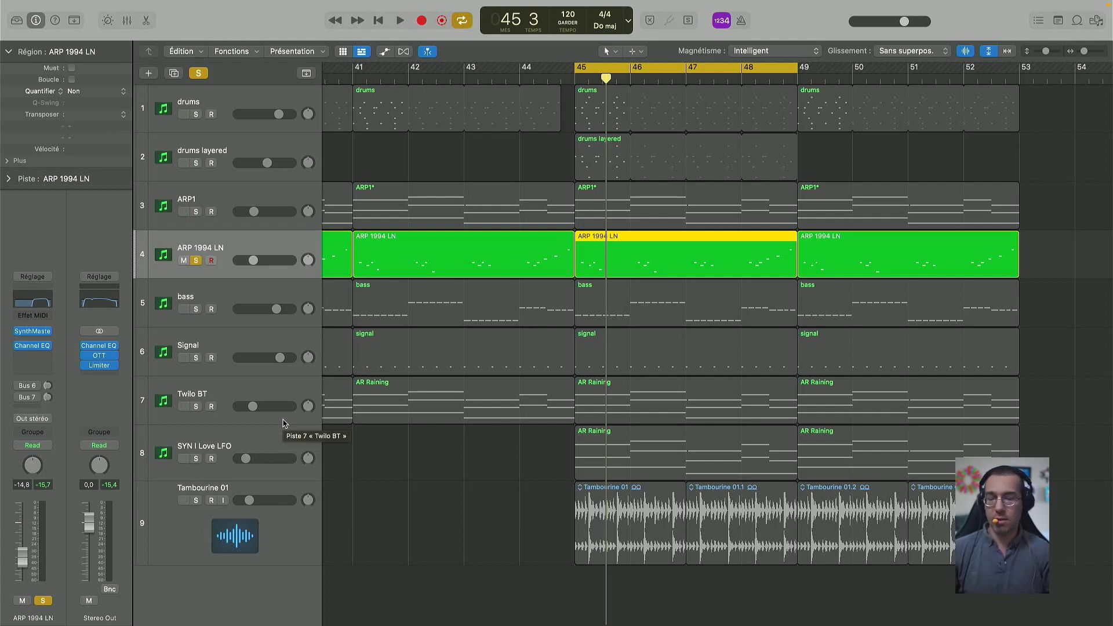
key("x")
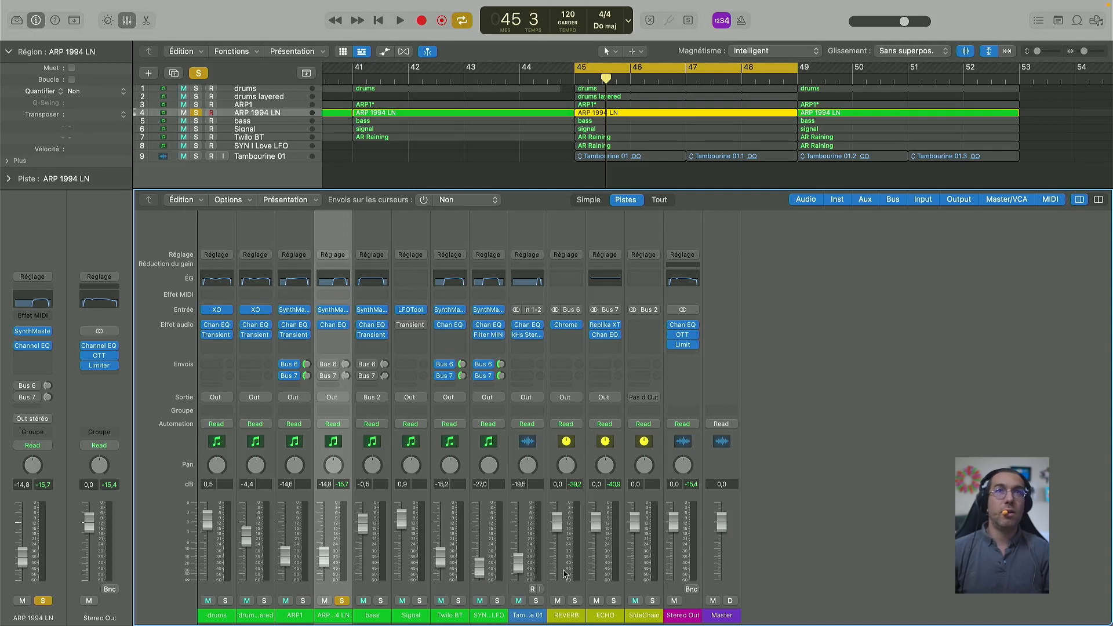
key("x")
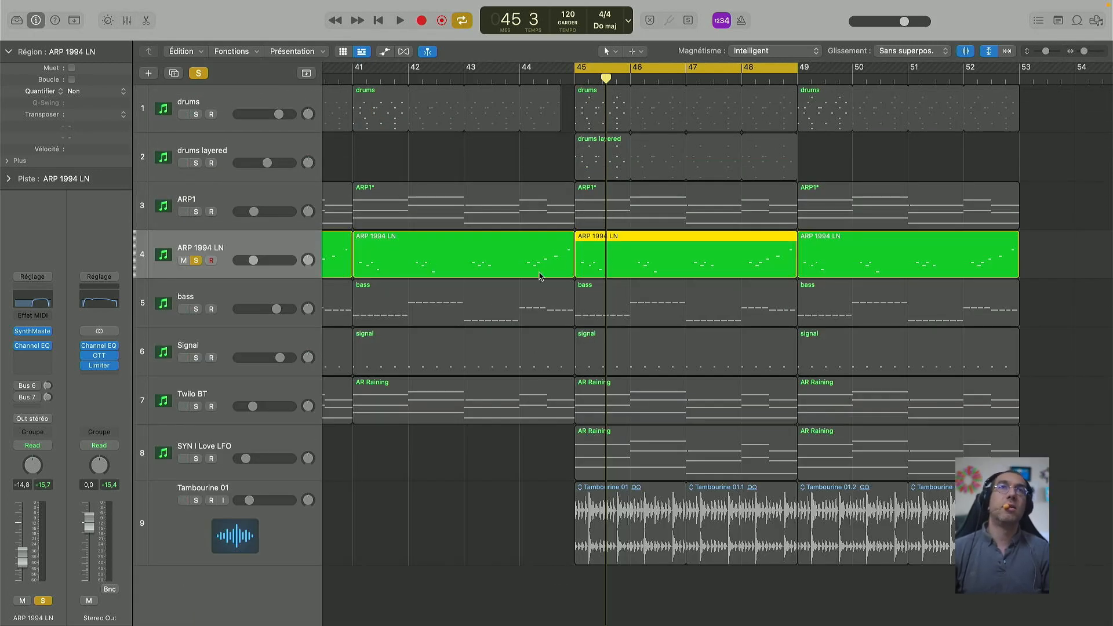
key("space")
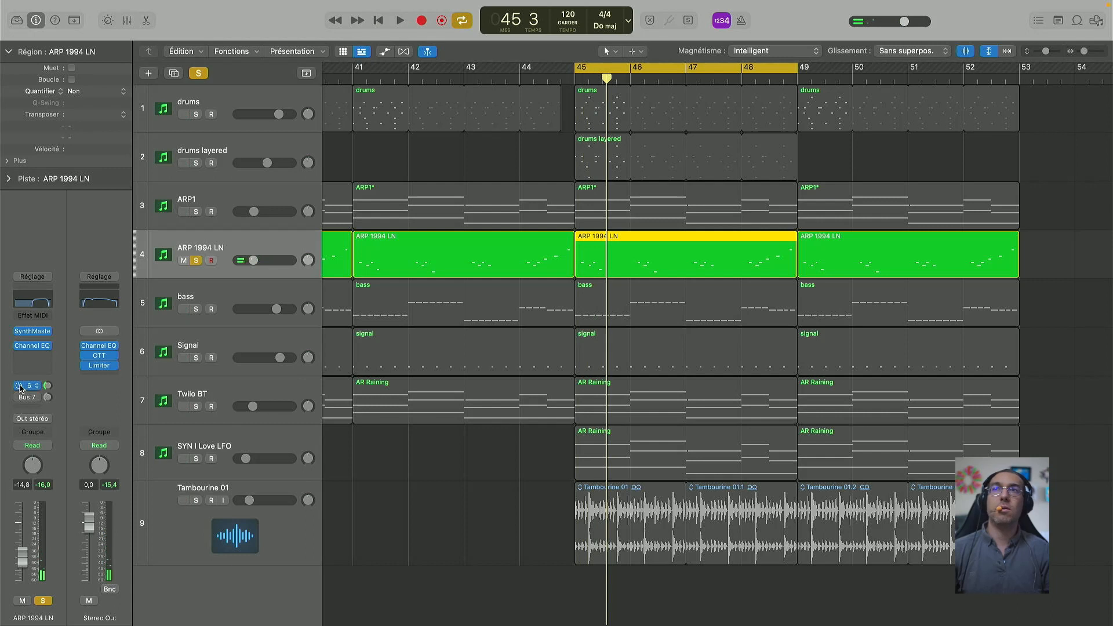
key("space")
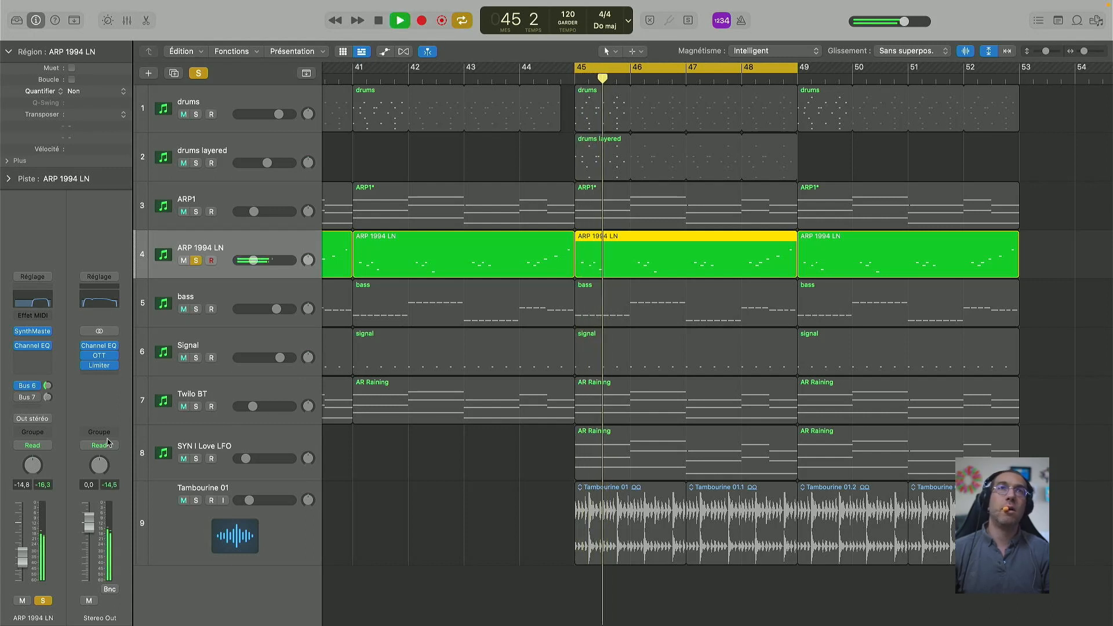
key("space")
key("space")
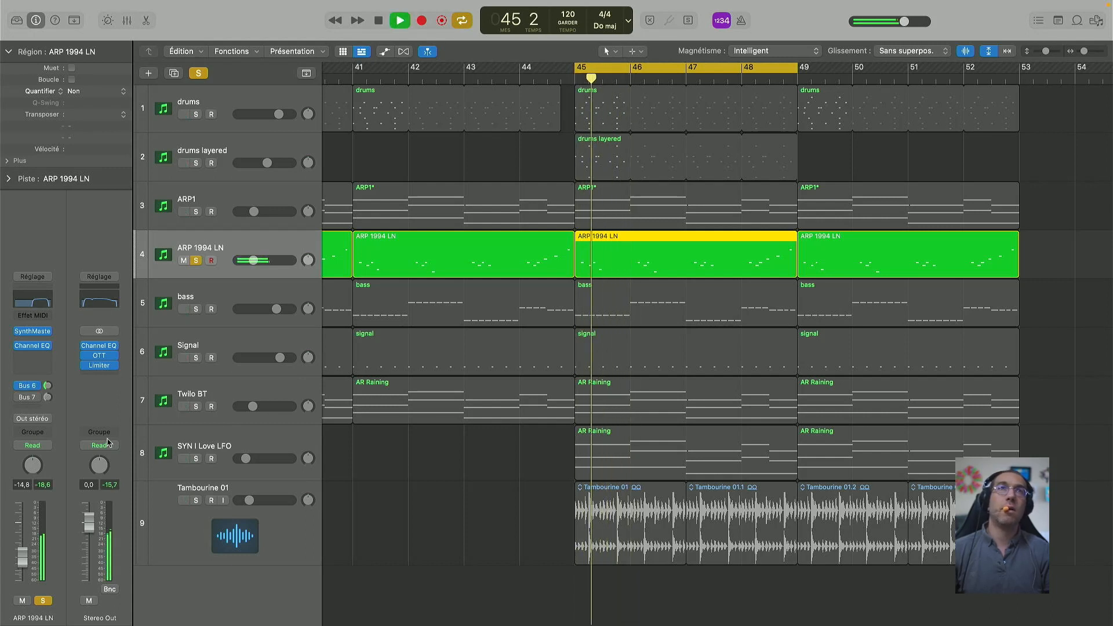
key("space")
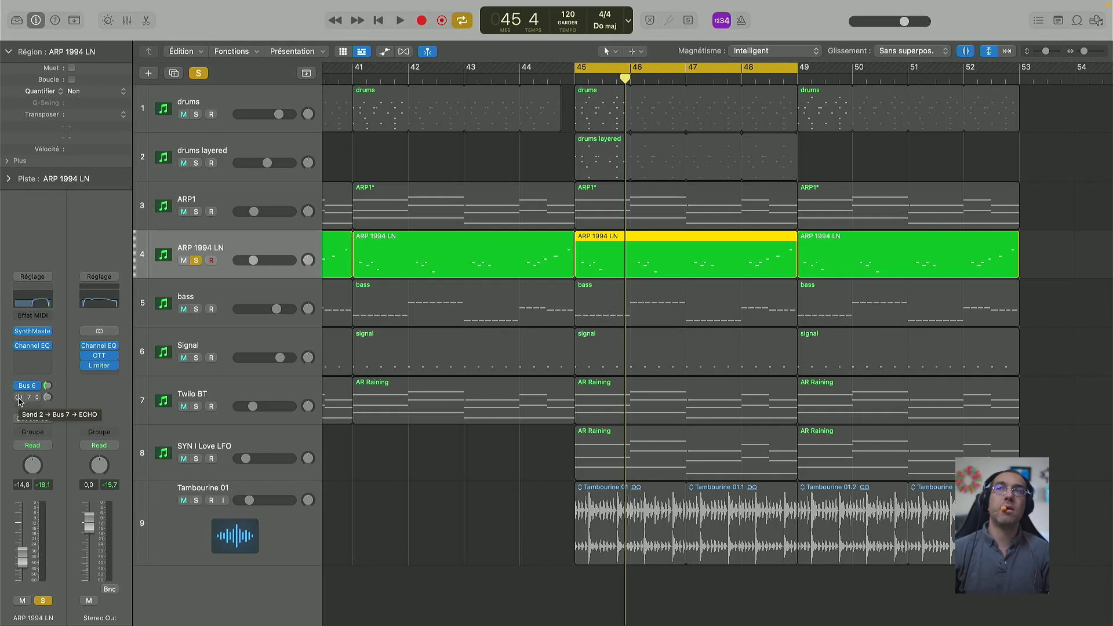
key("space")
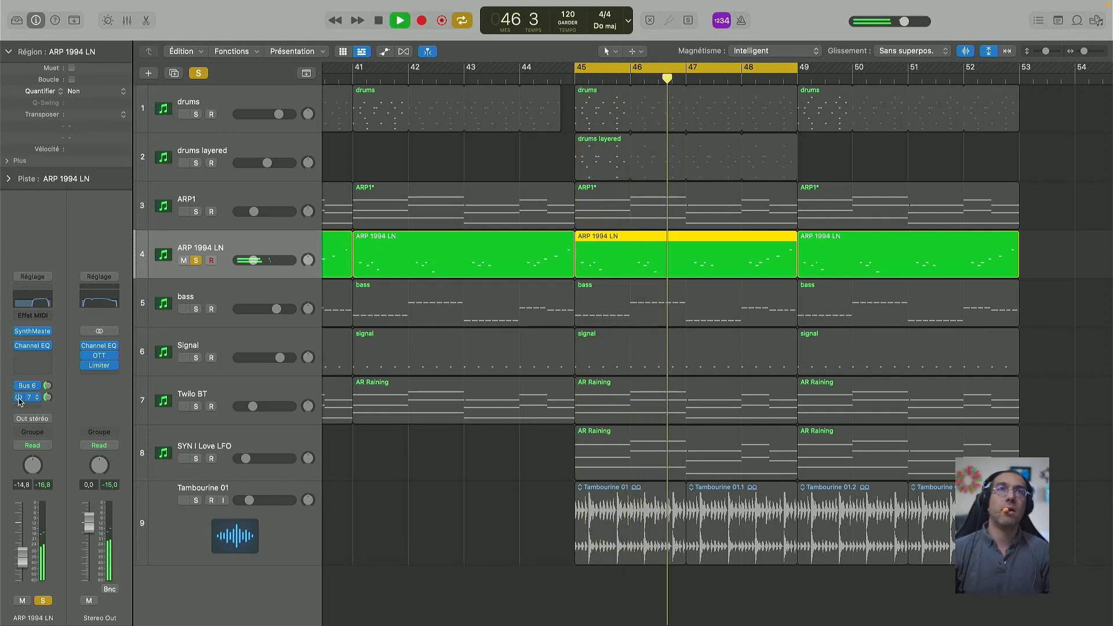
key("space")
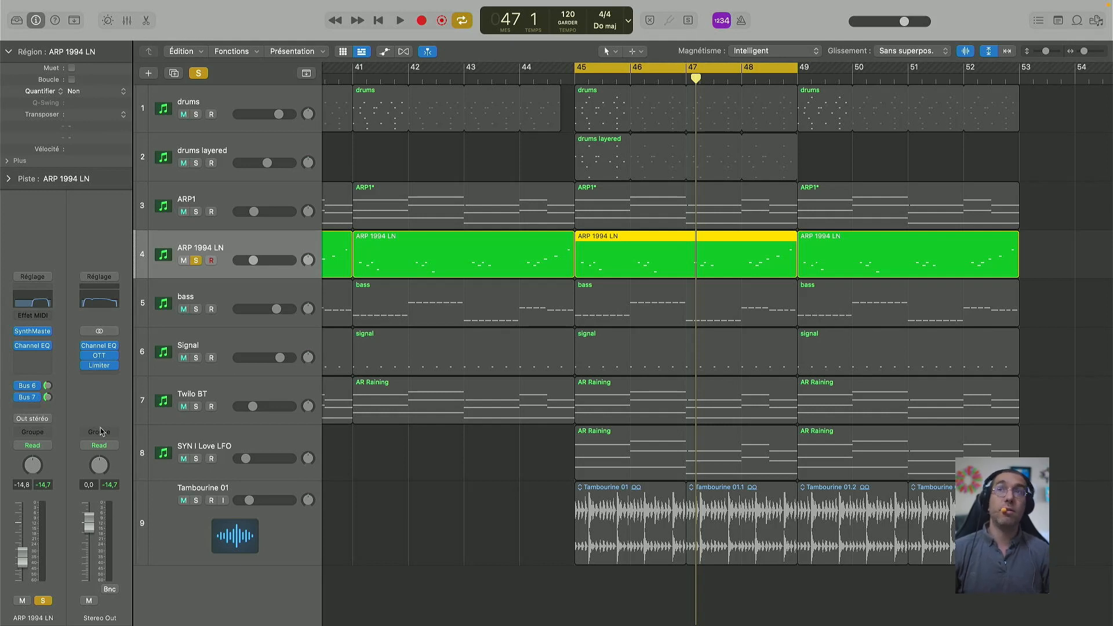
key("space")
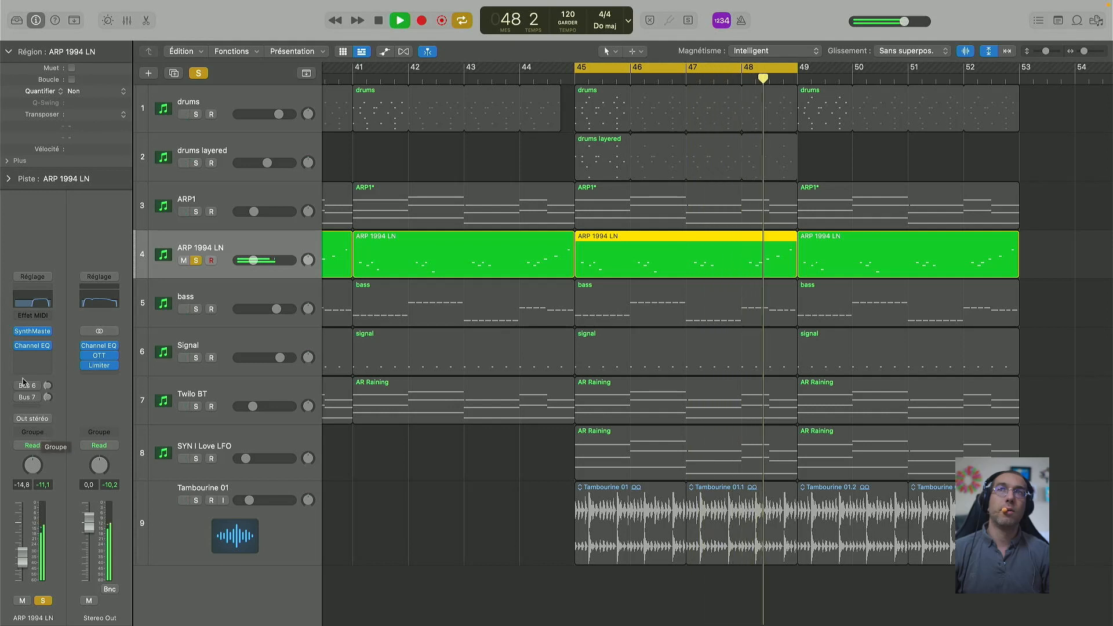
key("space")
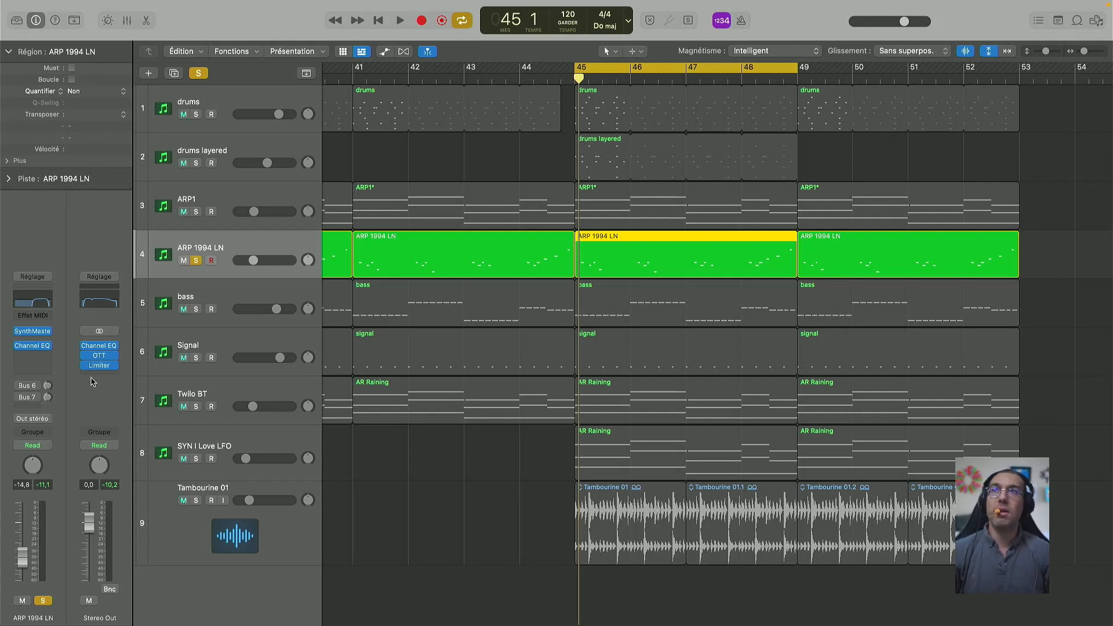
Step: Audition soloed ARP 1994 LN, then swap the solo to ARP1 and replay the loop
key("space")
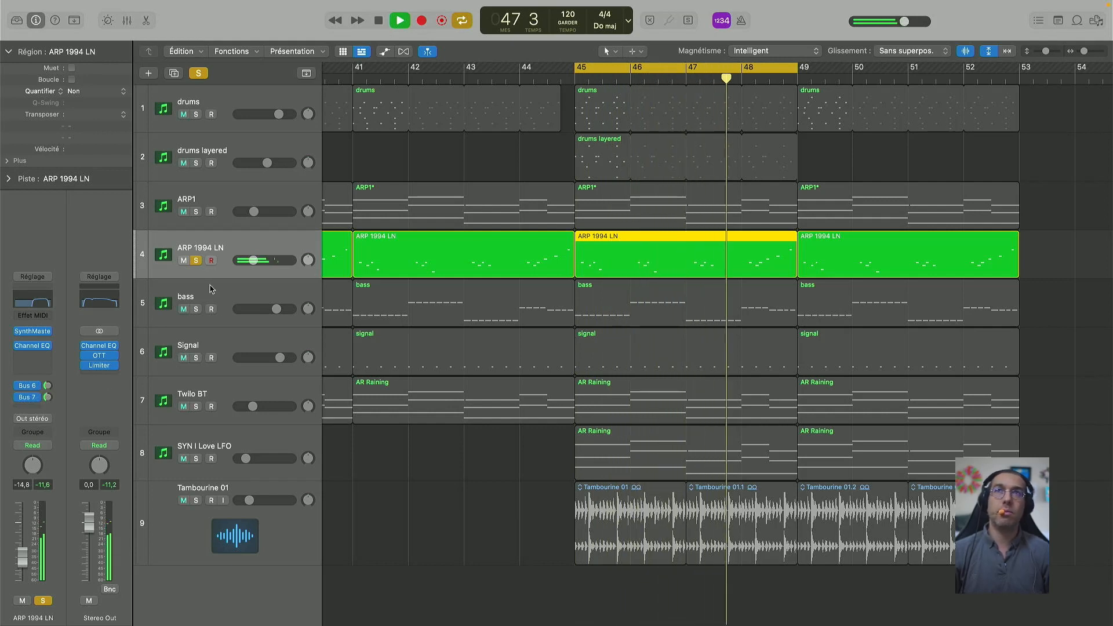
key("space")
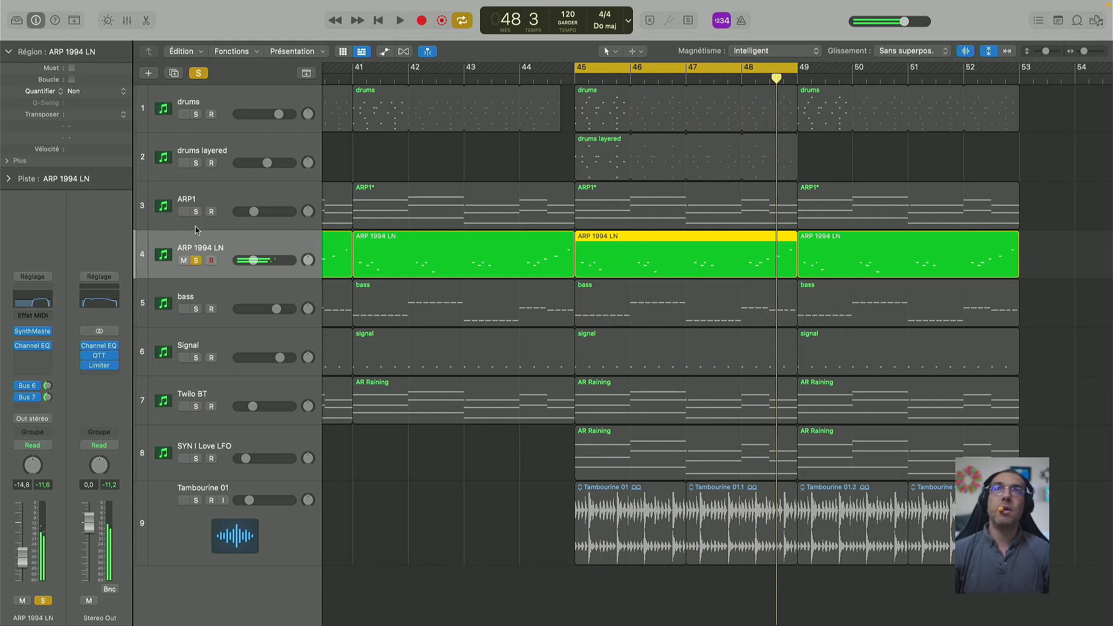
left_click(196, 259)
left_click(197, 212)
key("space")
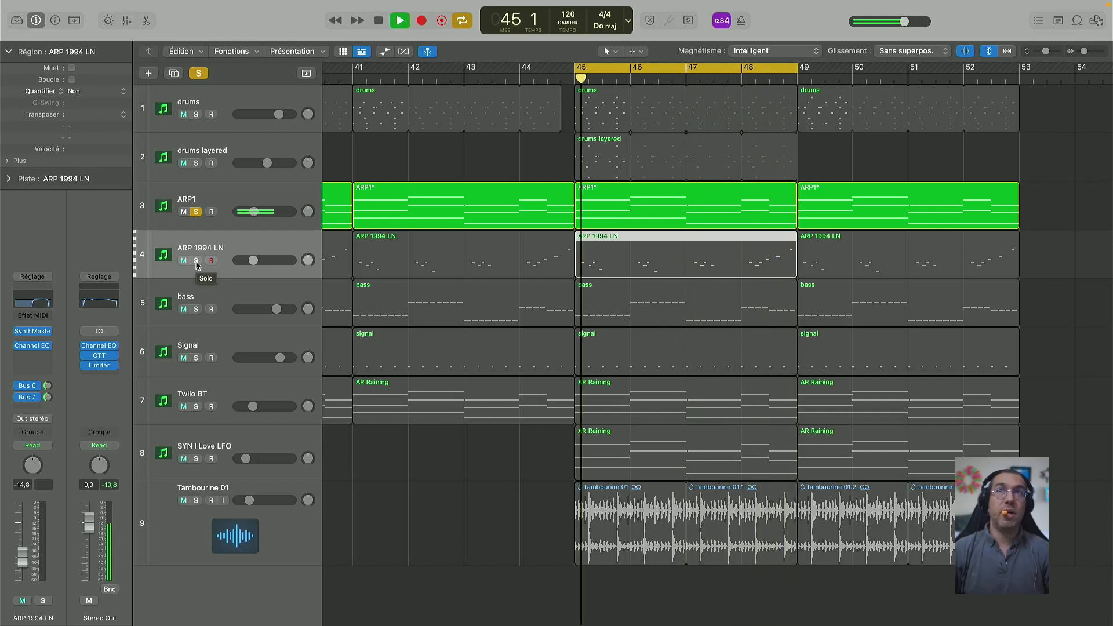
Step: Compare ARP1 and ARP 1994 LN soloed together against the full mix, ending with no solos
left_click(197, 262)
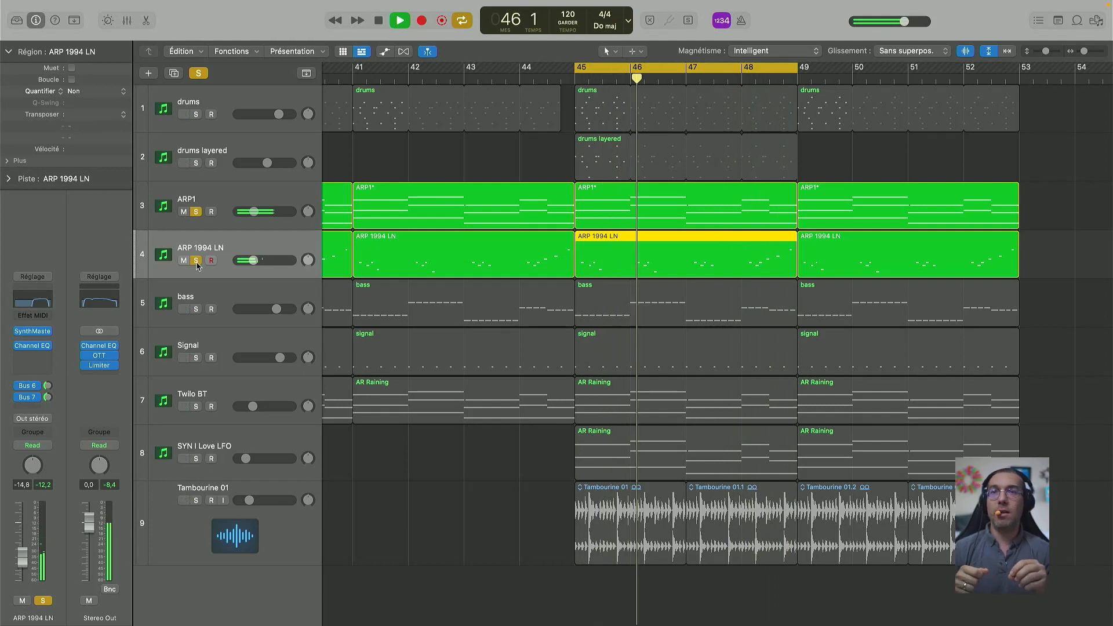
key("space")
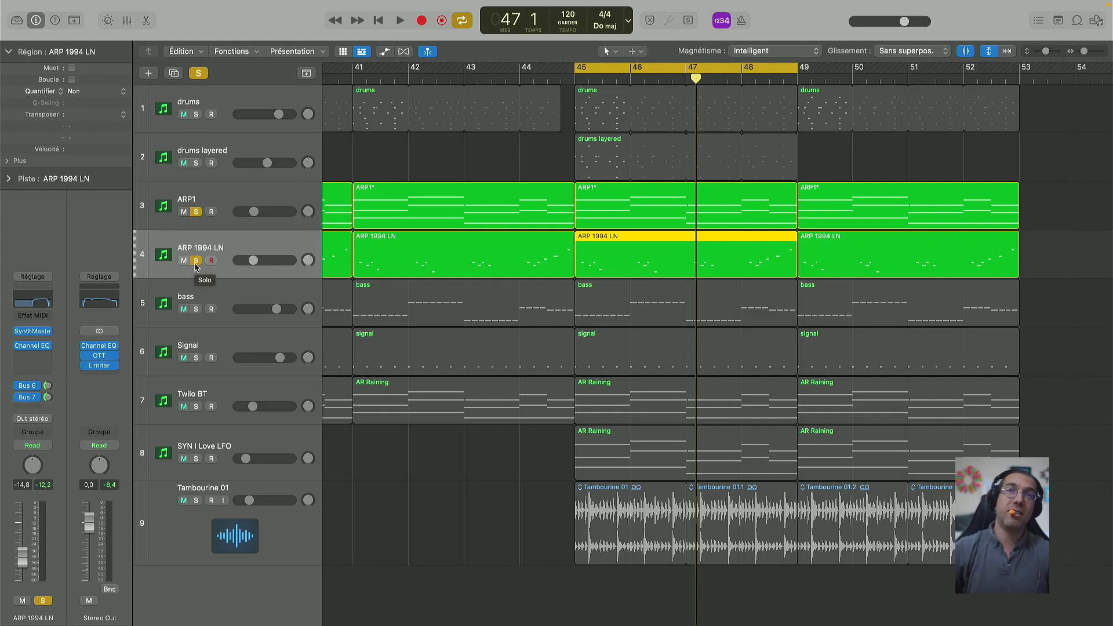
left_click(195, 261)
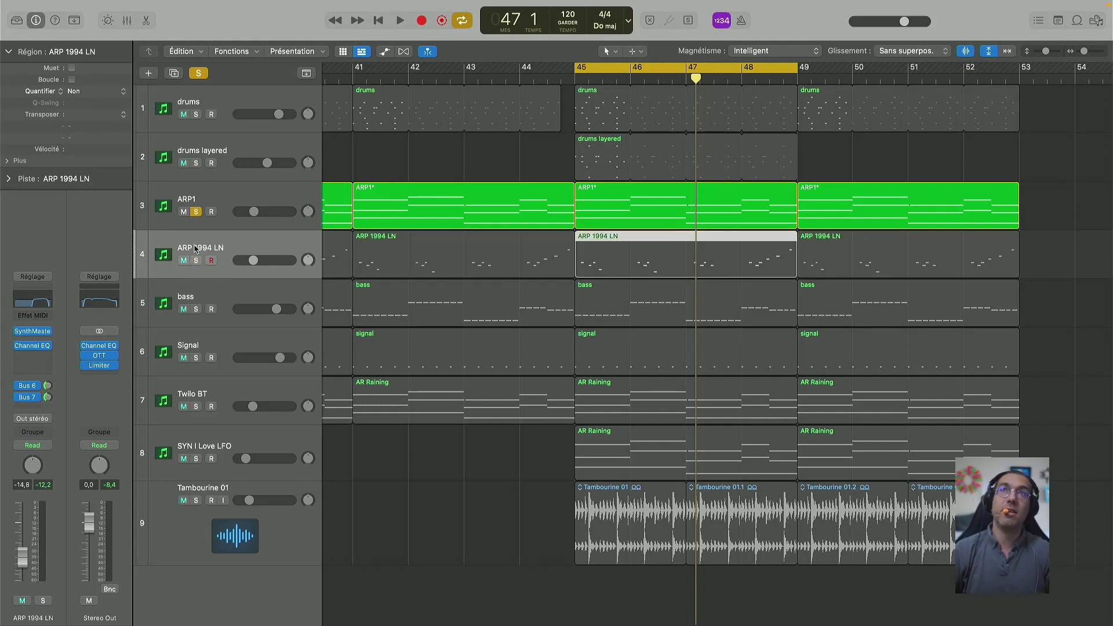
left_click(196, 211)
key("space")
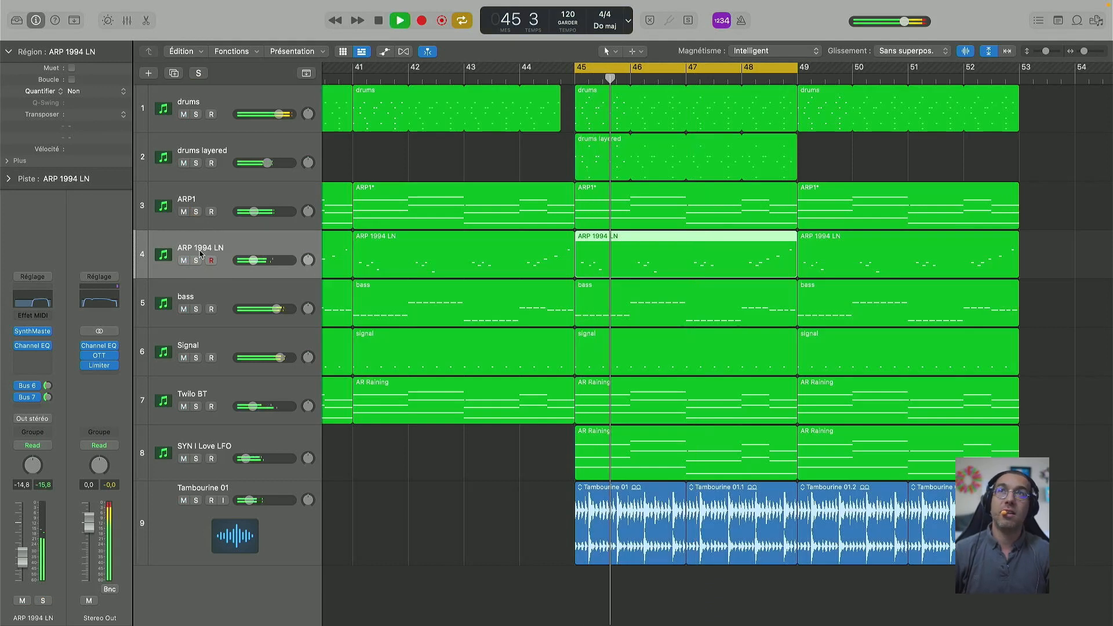
key("s")
left_click(196, 211)
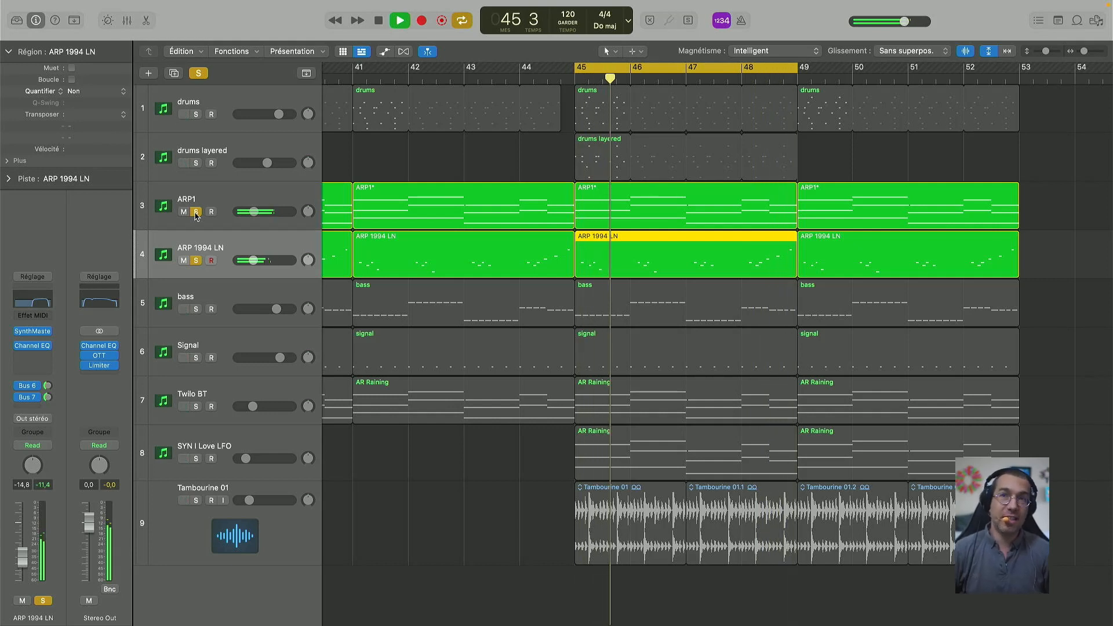
key("space")
left_click(197, 212)
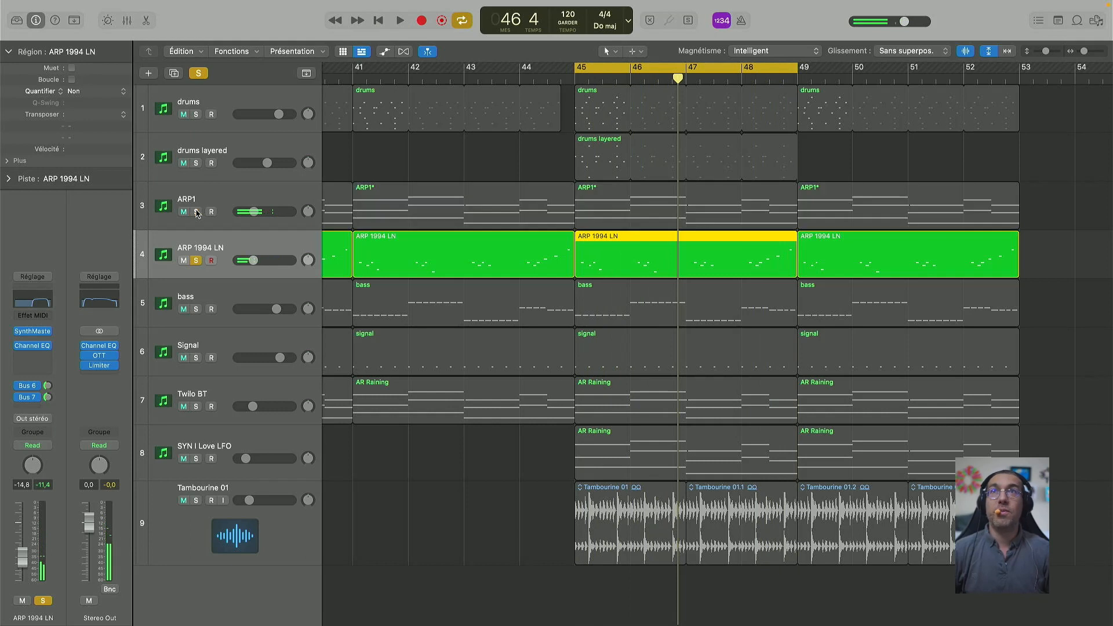
left_click(197, 260)
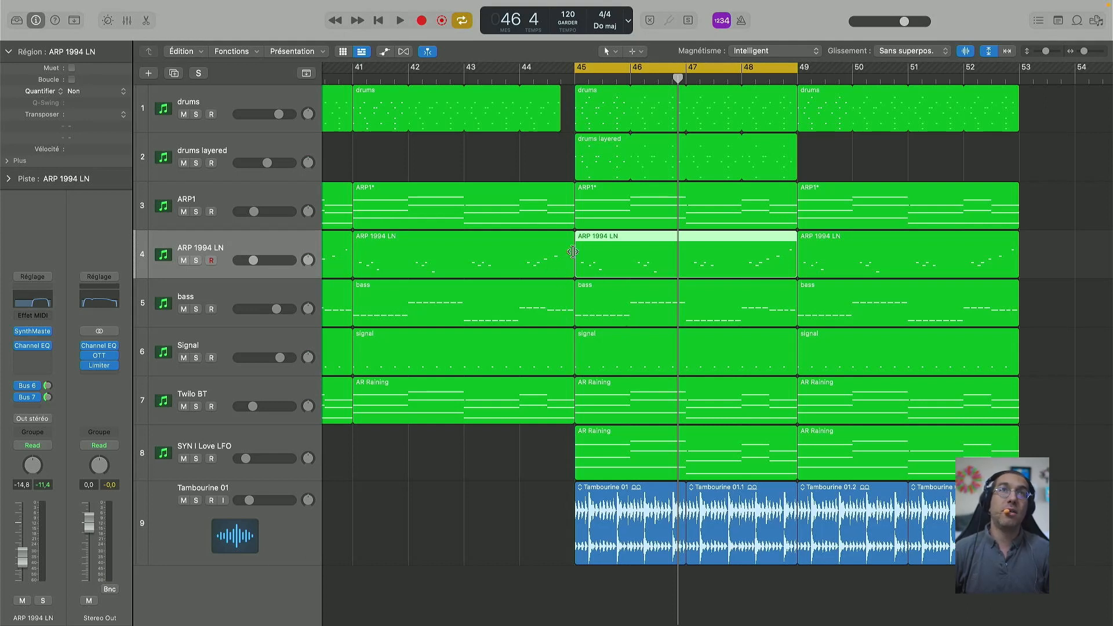
Step: Play the full mix, lower ARP 1994 LN's volume to -15.8 dB, and solo it
key("space")
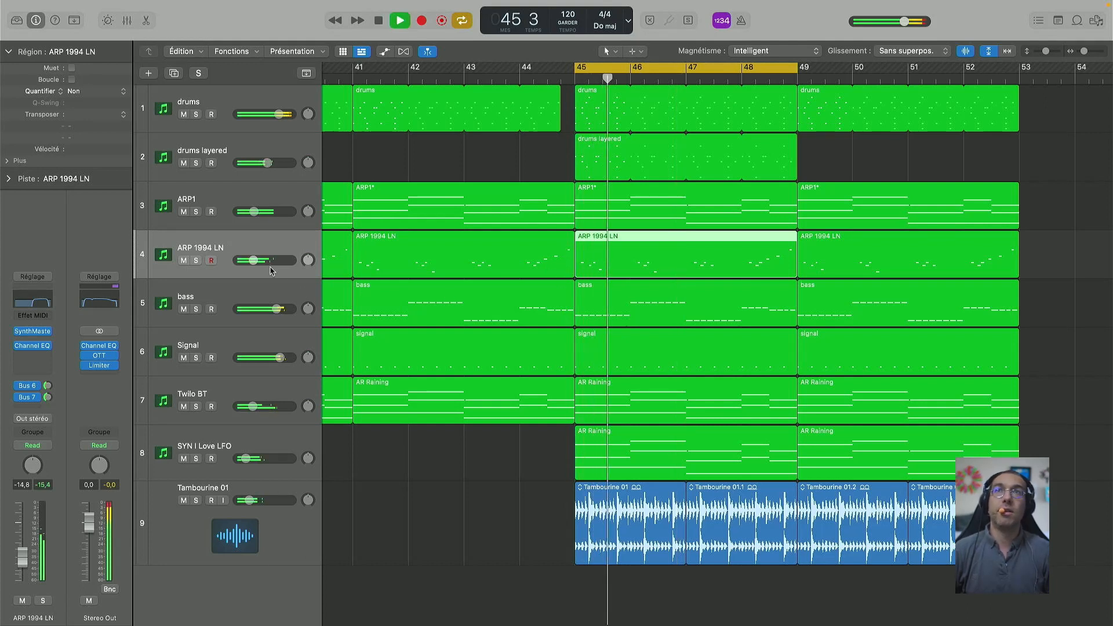
mouse_move(270, 270)
left_click_drag(253, 260, 253, 260)
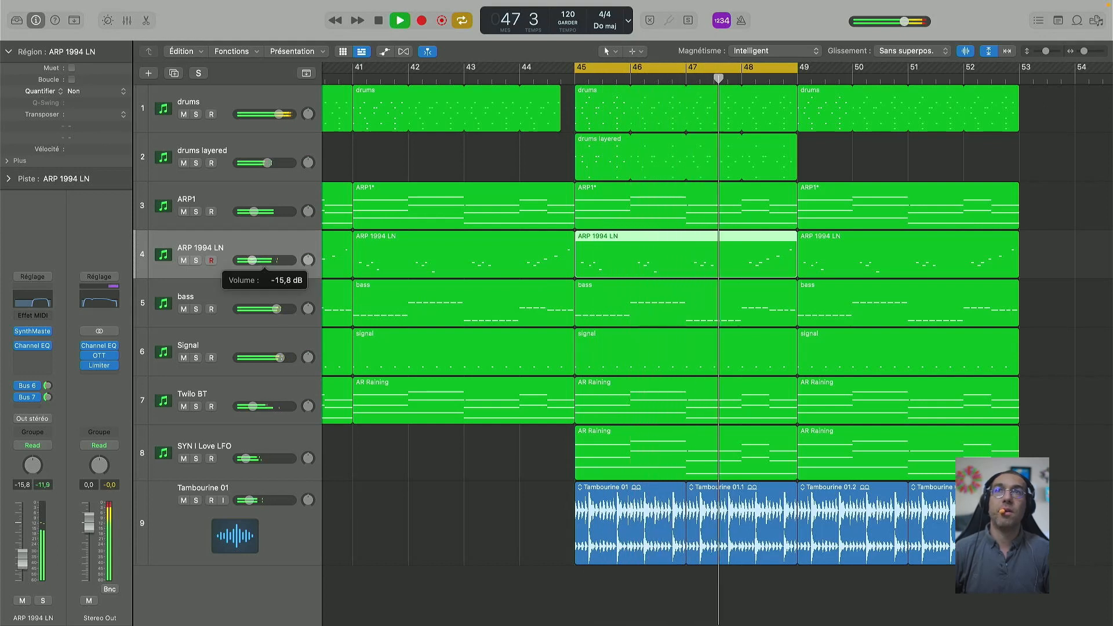
left_click(196, 261)
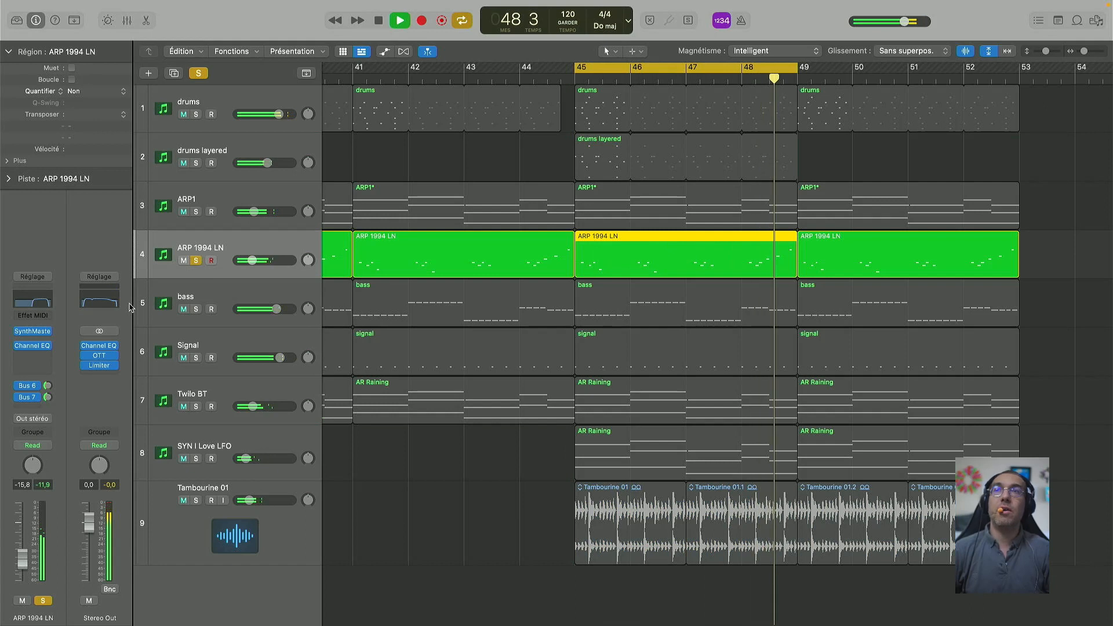
left_click(32, 357)
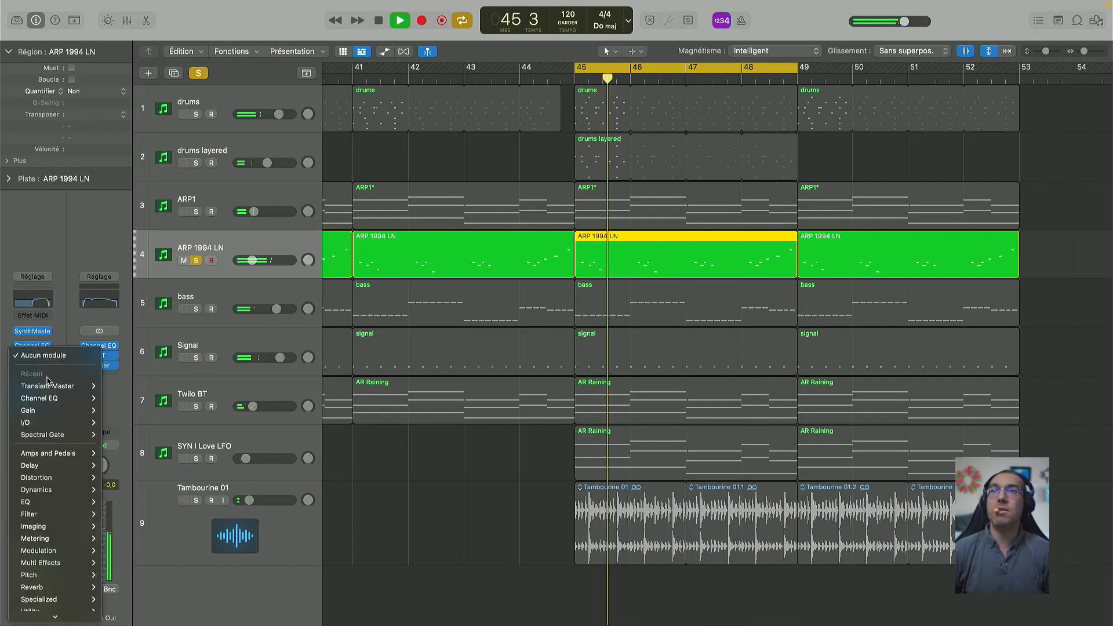
Step: Add Transient Master to ARP 1994 LN with sustain 18% and attack 30%, and unsolo the track
mouse_move(47, 385)
left_click(119, 386)
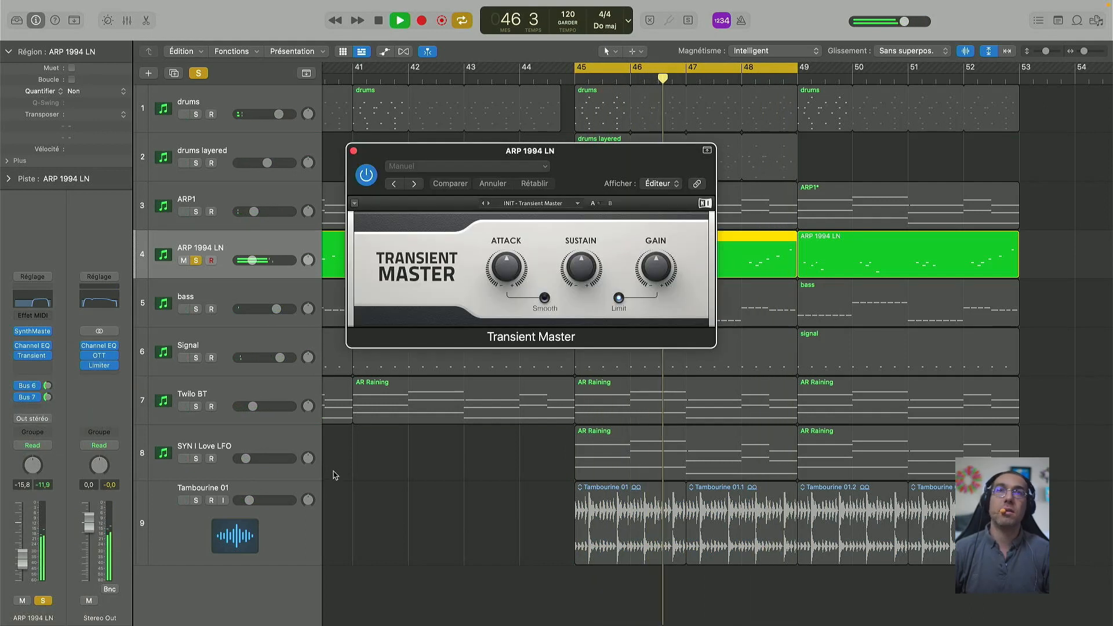
left_click_drag(583, 268, 583, 230)
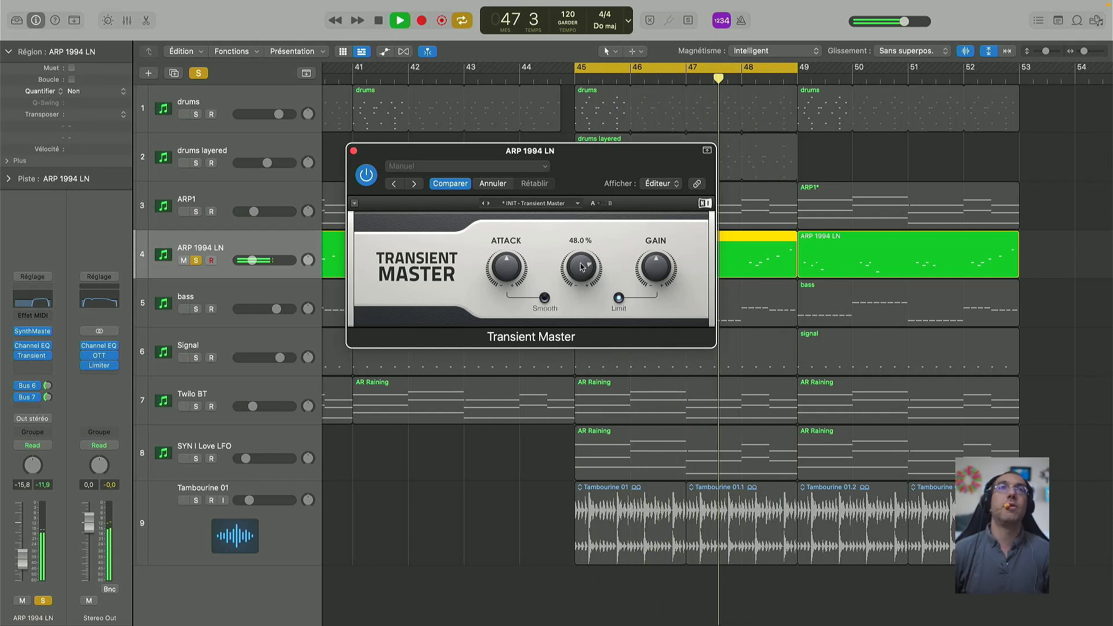
left_click_drag(510, 266, 510, 255)
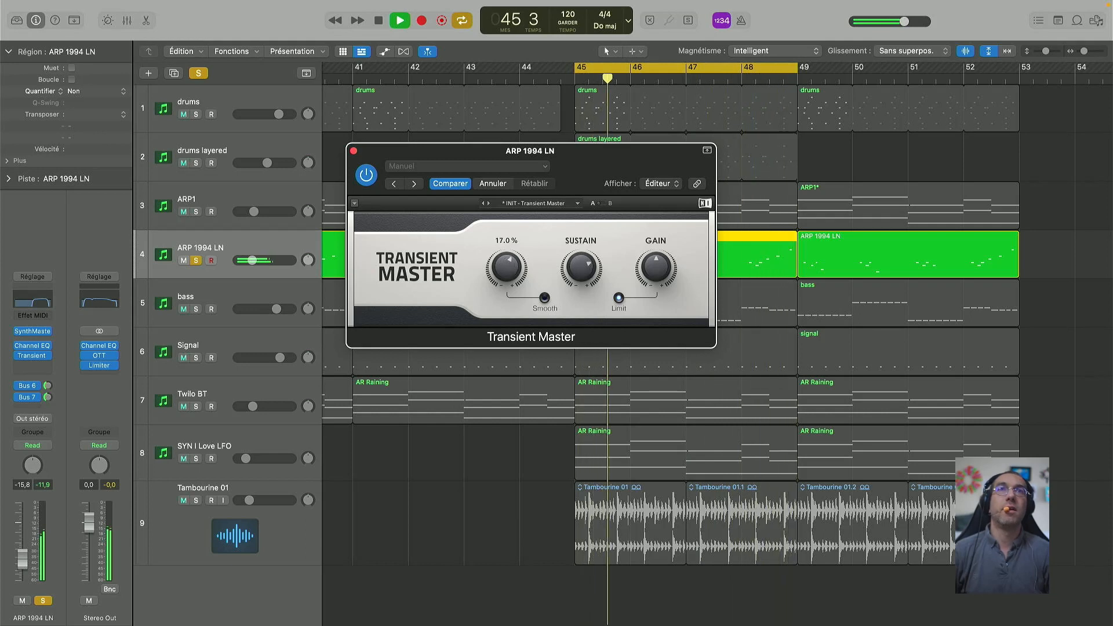
left_click(196, 261)
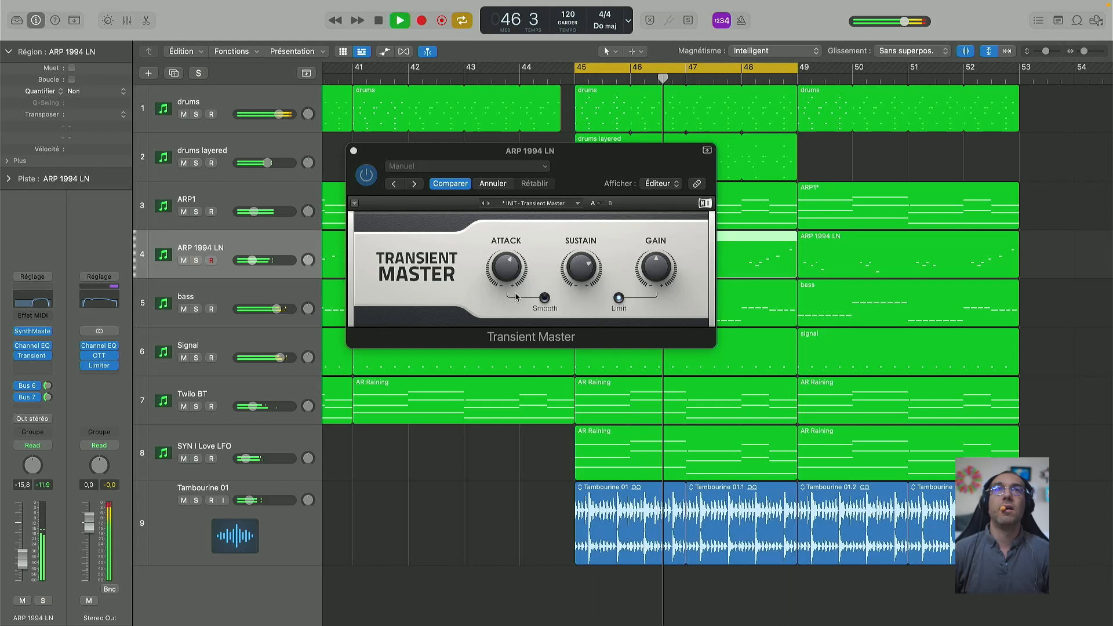
left_click_drag(509, 269, 509, 261)
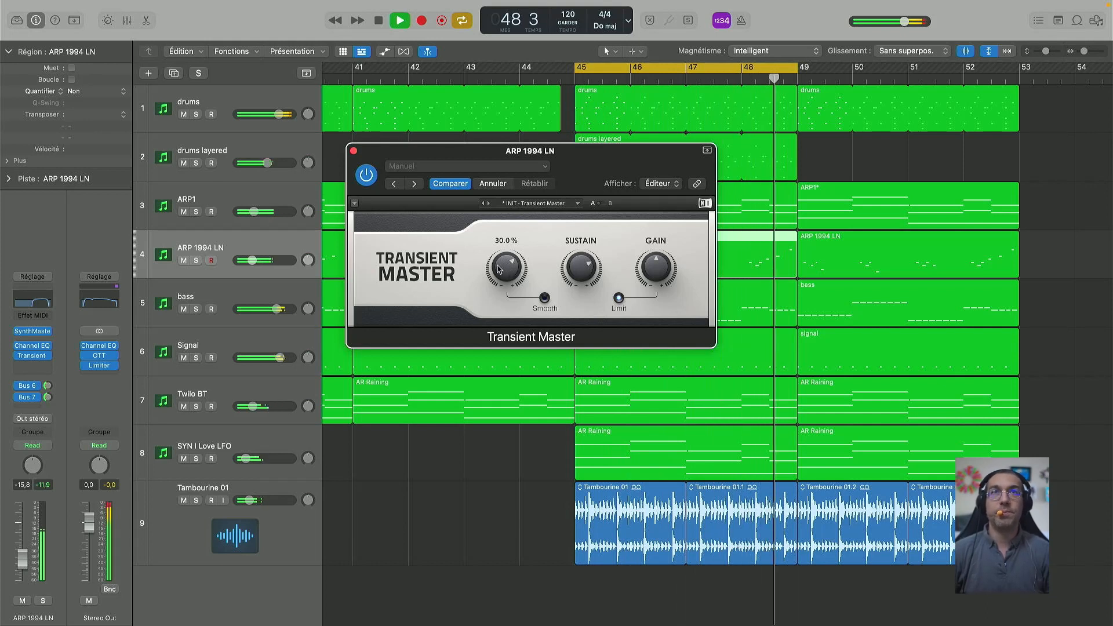
Step: Compare Transient Master bypassed versus active, then lower its attack to 21%
left_click(366, 175)
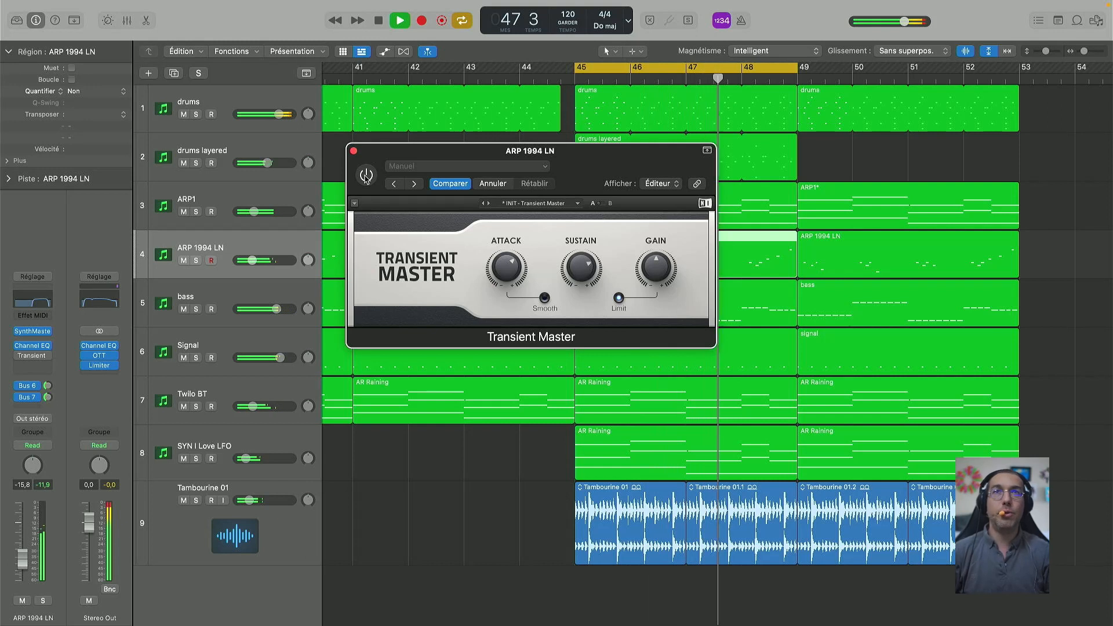
left_click(365, 175)
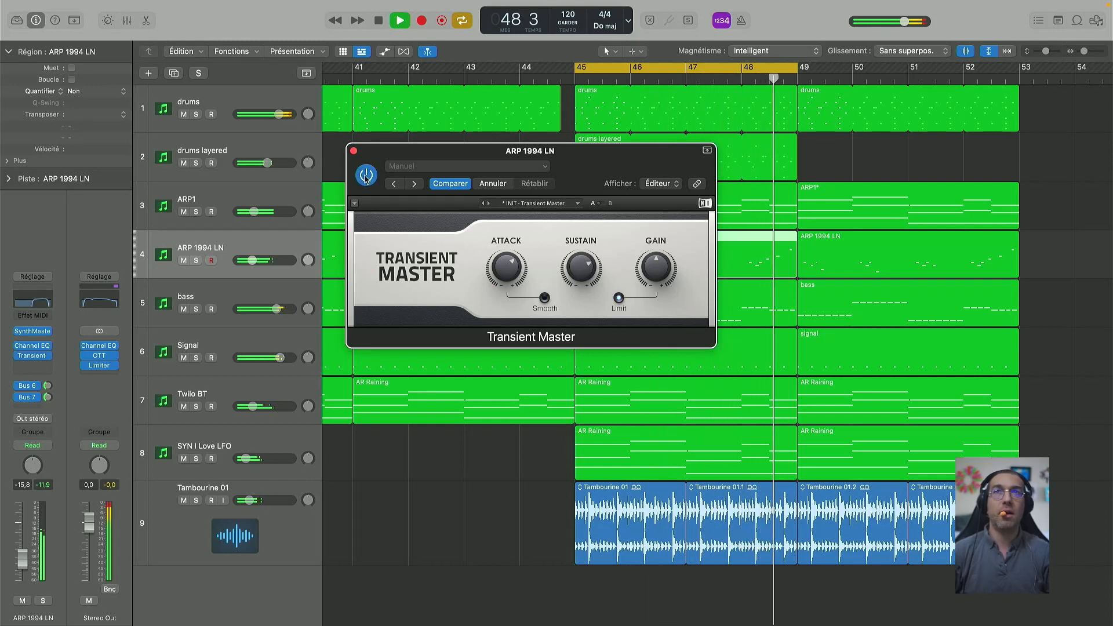
mouse_move(511, 280)
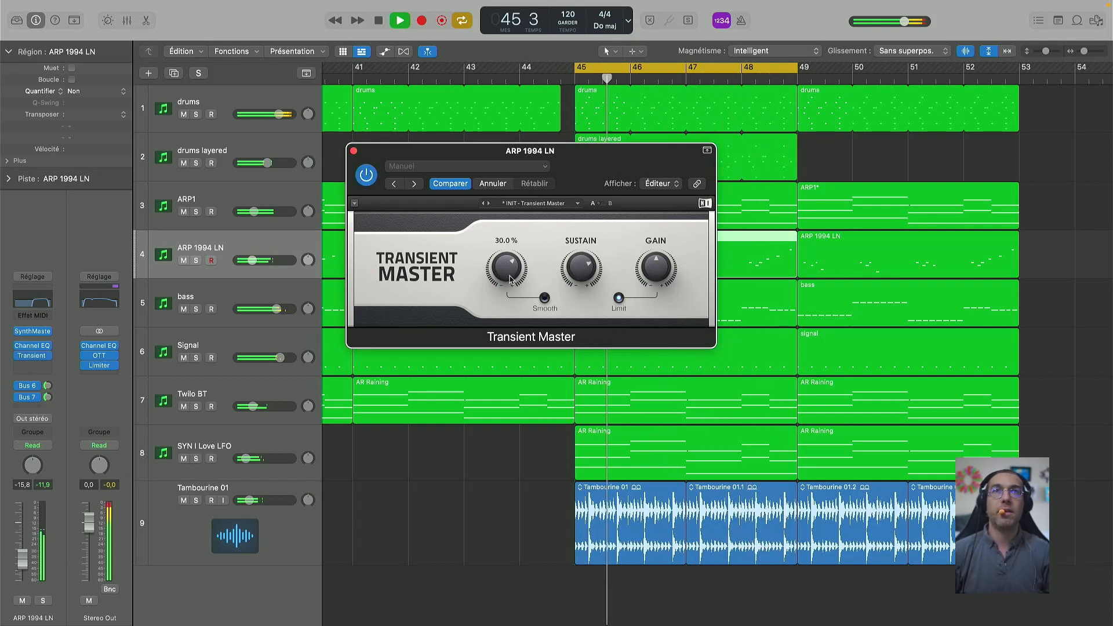
left_click_drag(511, 280, 502, 274)
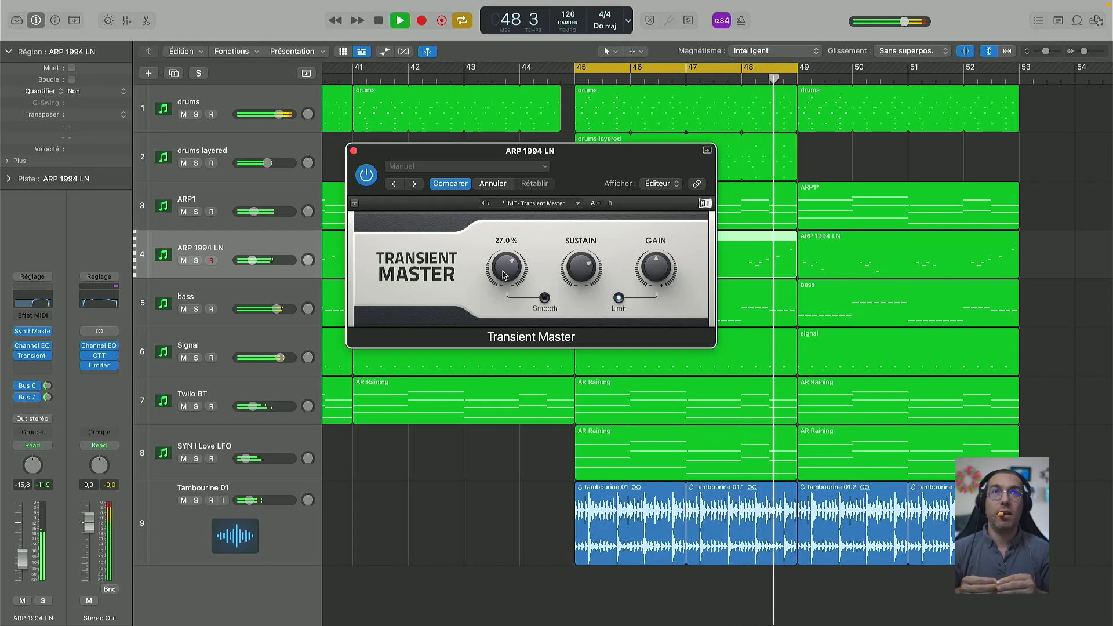
left_click_drag(504, 275, 504, 282)
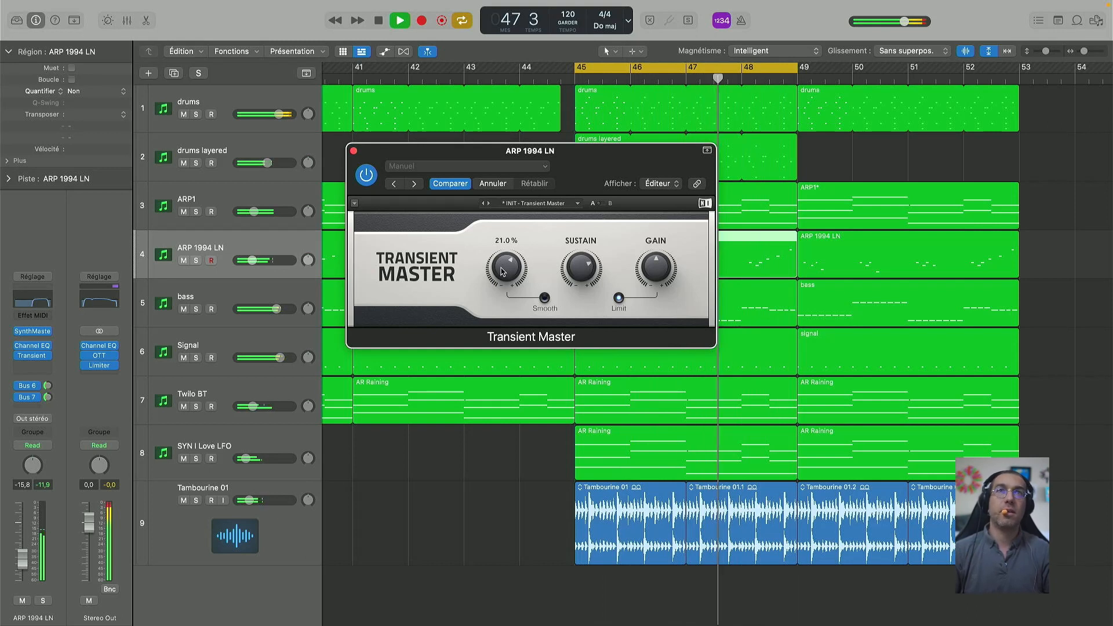
Step: Close the Transient Master window and stop playback
left_click(353, 151)
key("space")
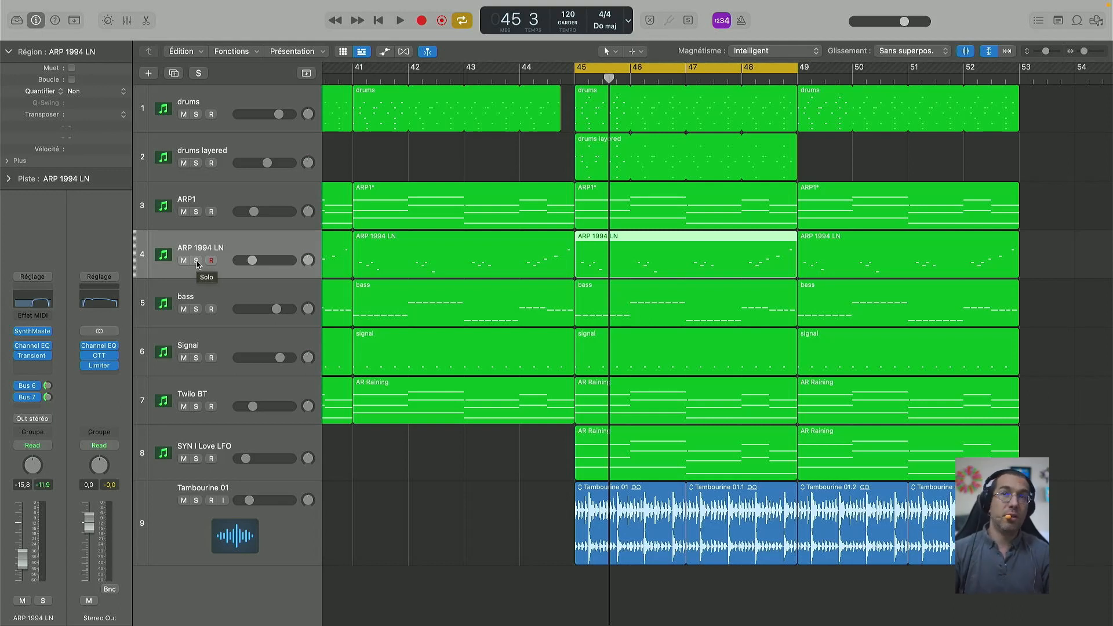
left_click(42, 306)
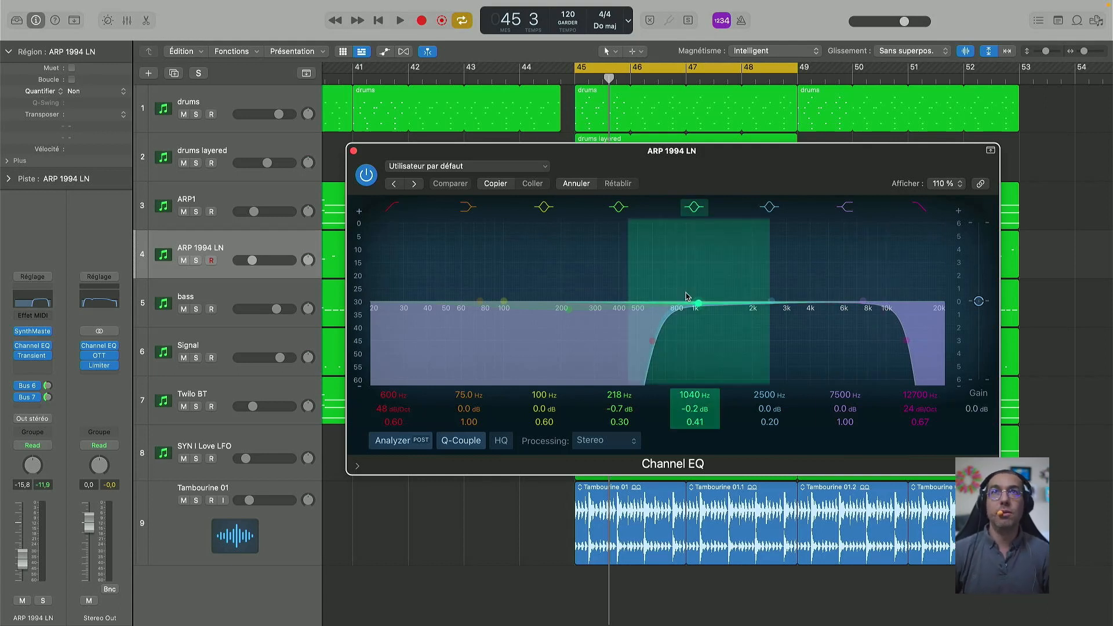
left_click(355, 150)
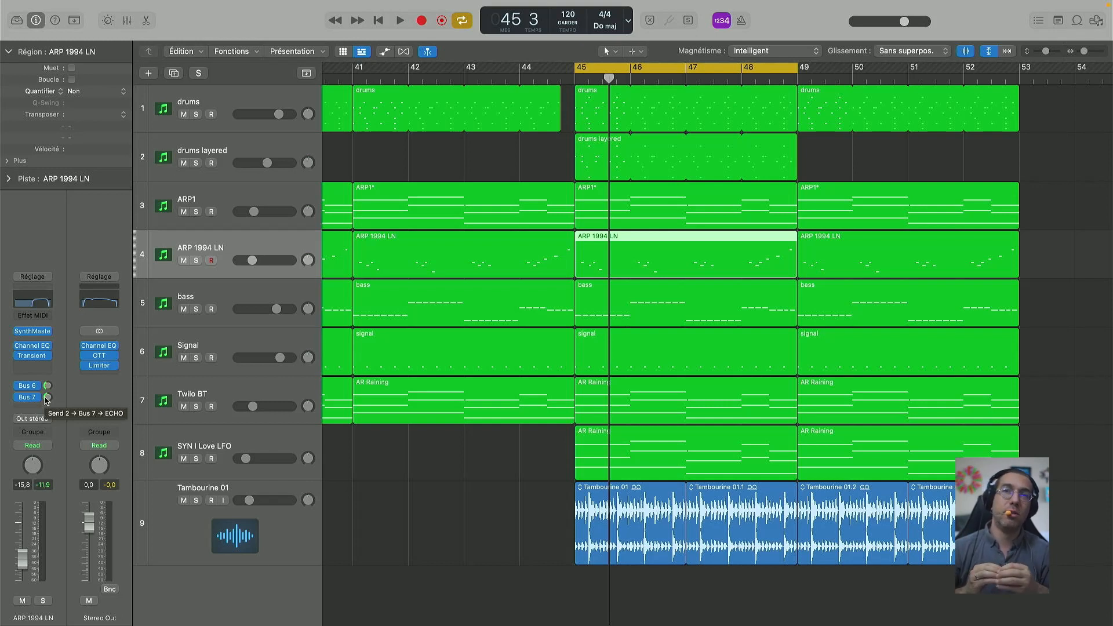
Step: Reopen SynthMaster One on ARP 1994 LN and view its Compressor, then Distortion effect settings
left_click(32, 331)
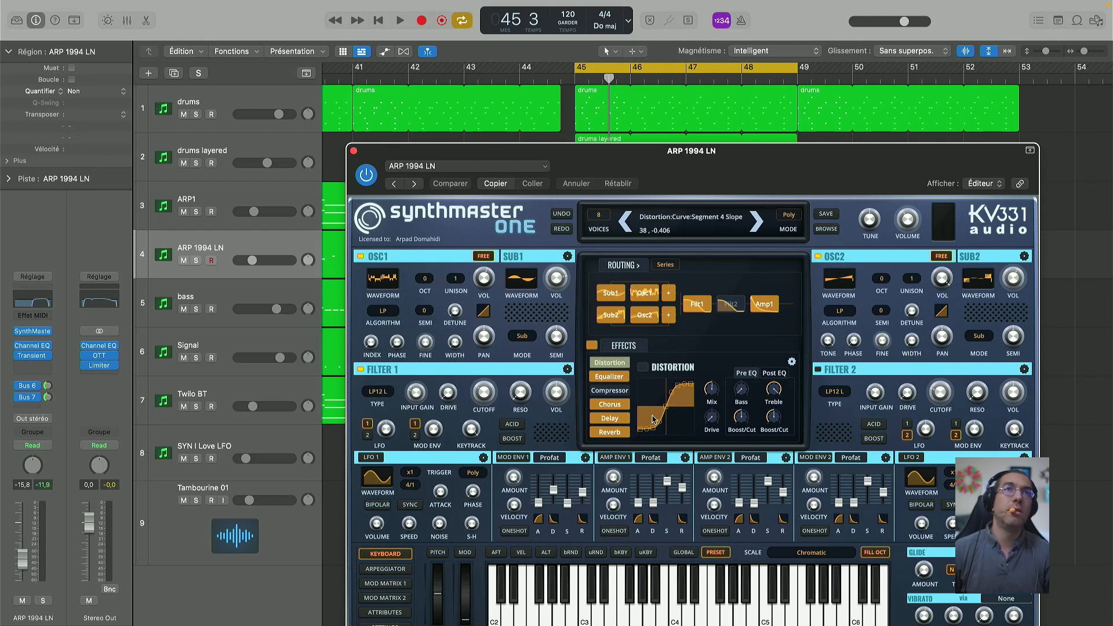
left_click(614, 394)
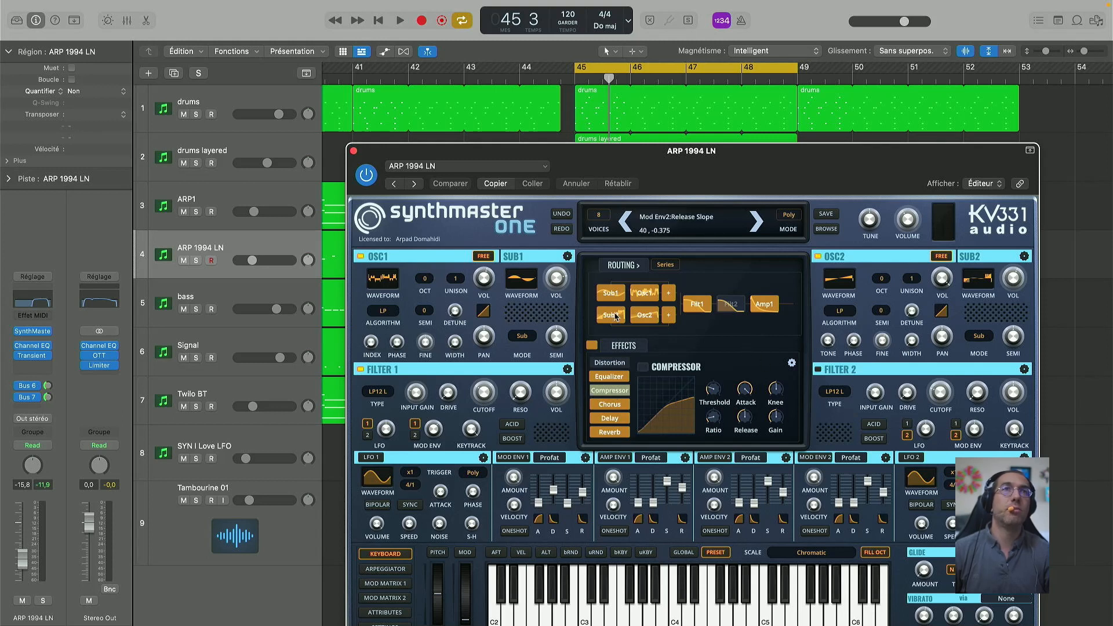
left_click(612, 364)
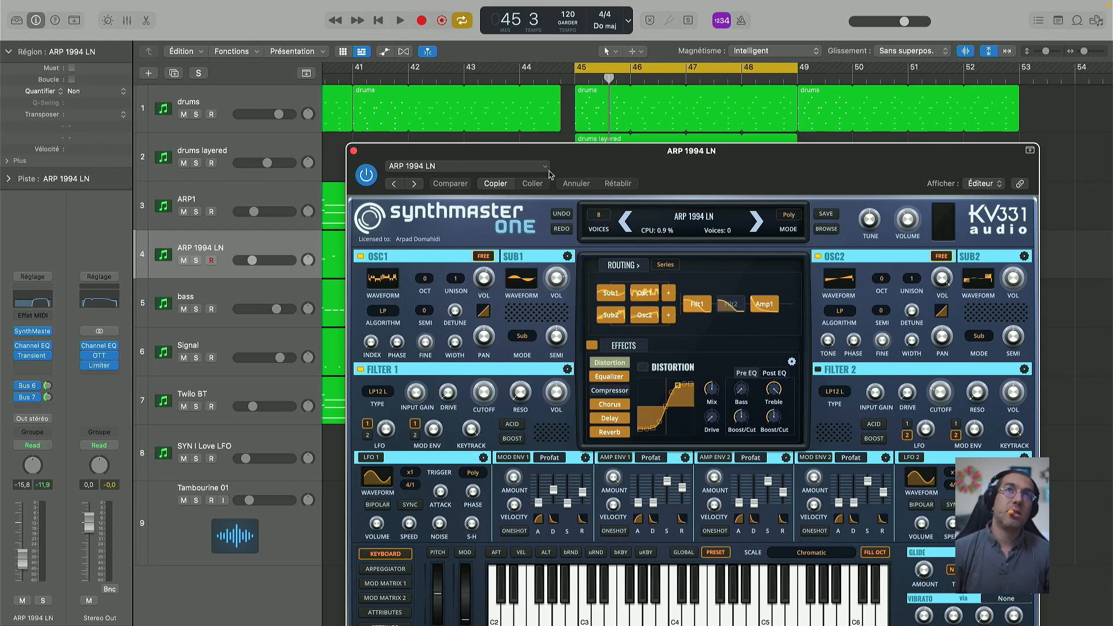
Step: Close the SynthMaster One window to return to the nine-track arrangement at bar 45
left_click(354, 151)
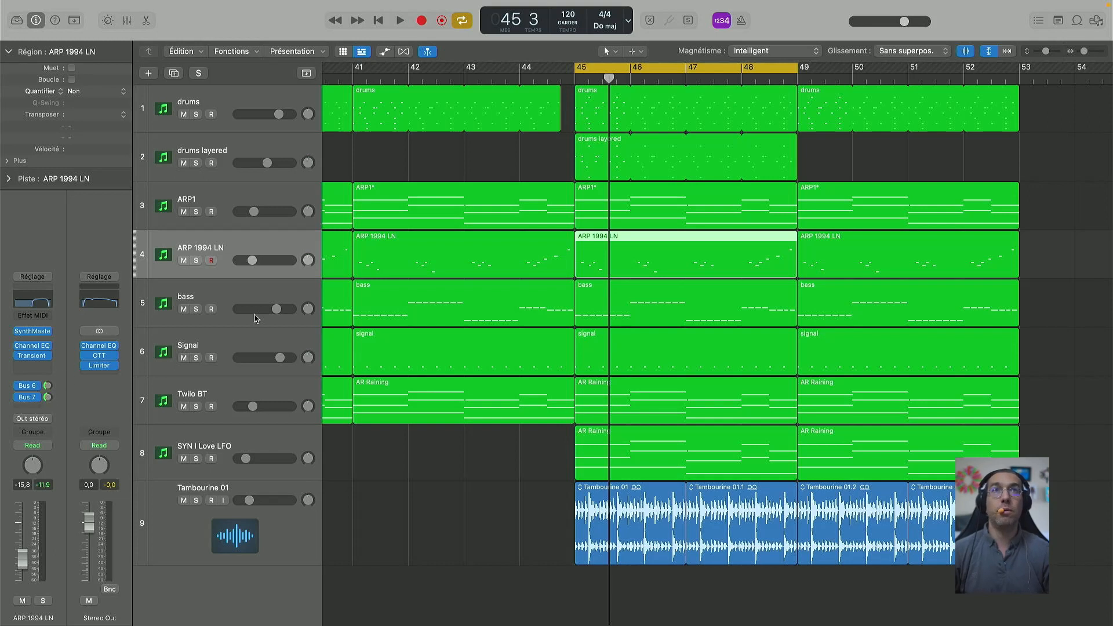
left_click(196, 261)
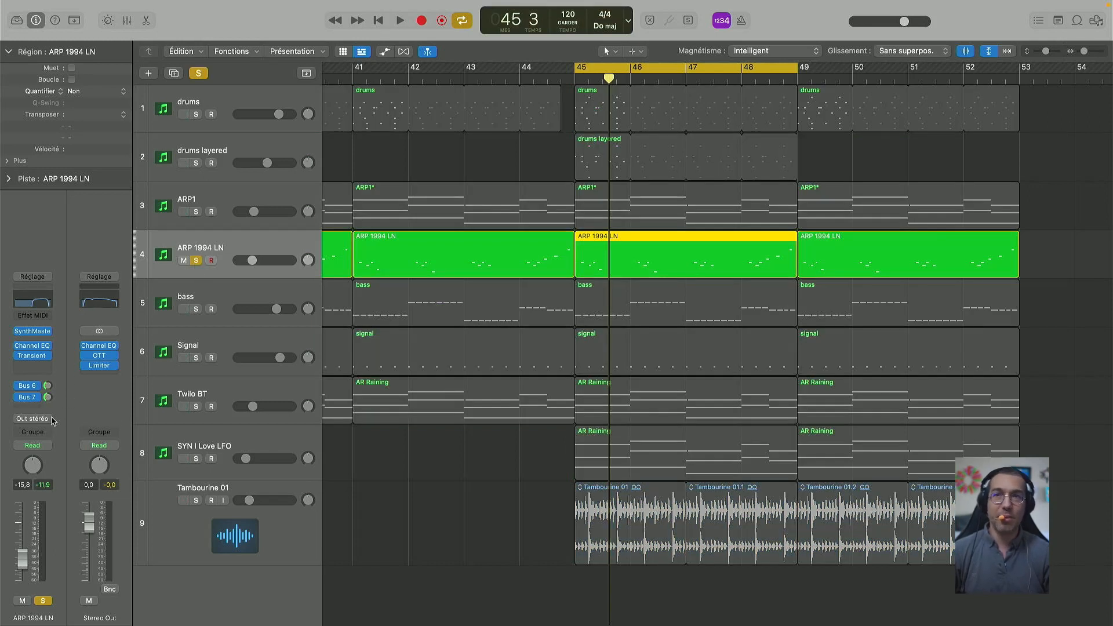
left_click(19, 387)
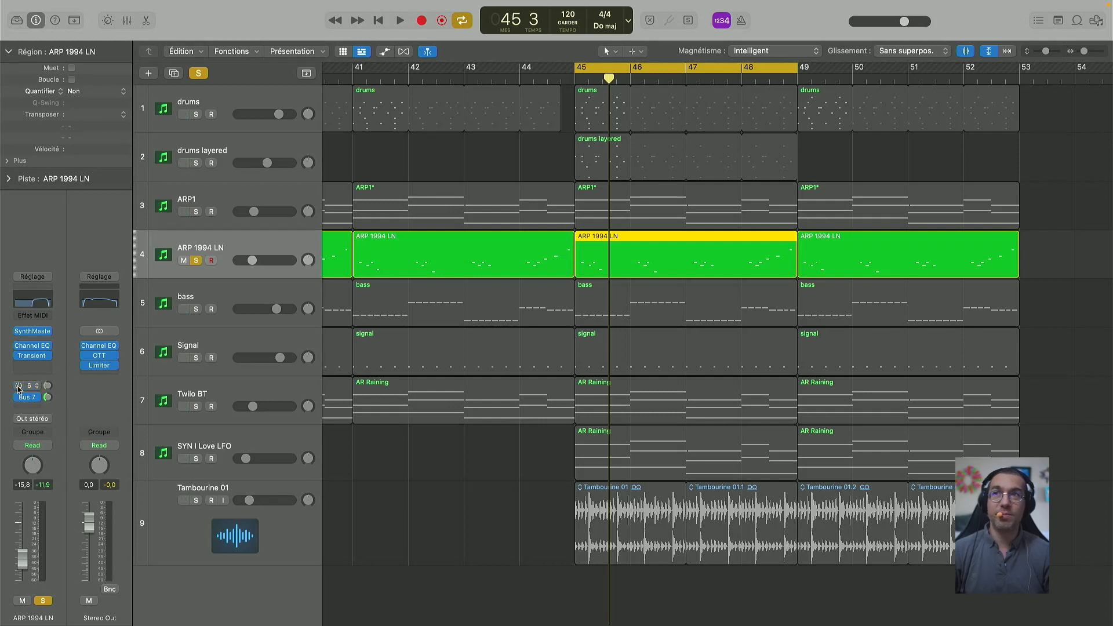
key("space")
left_click(20, 397)
left_click(20, 386)
left_click(19, 397)
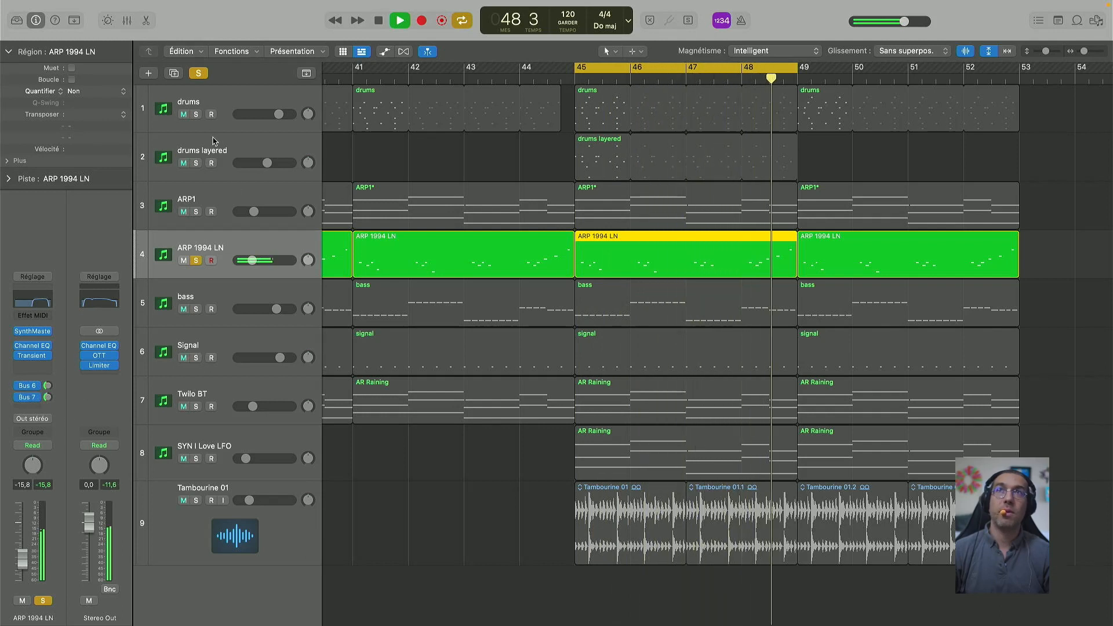
left_click(196, 260)
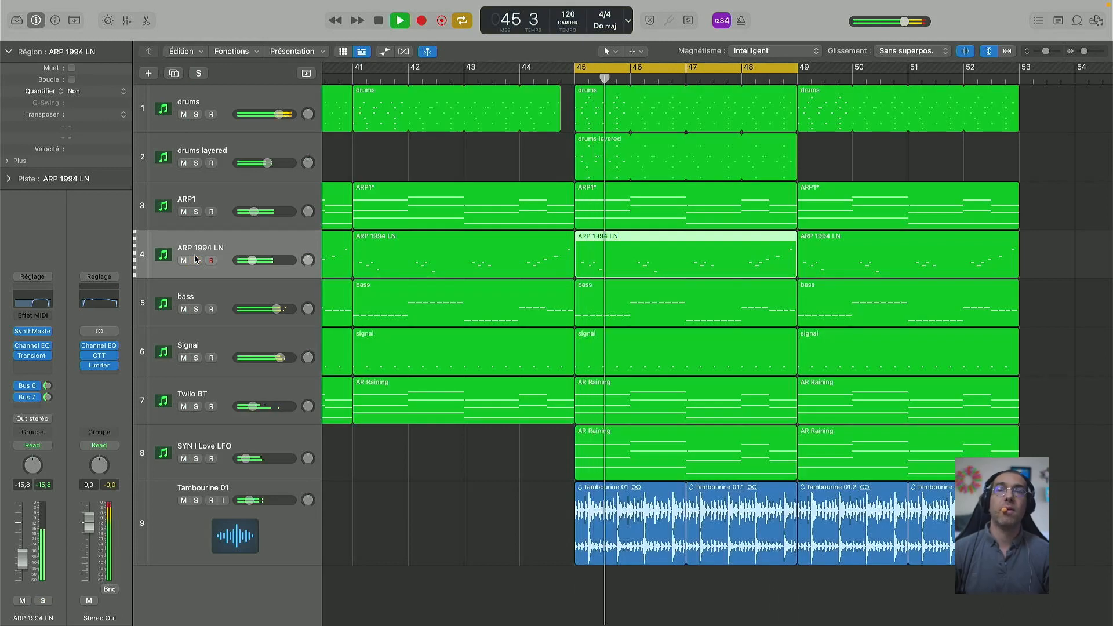